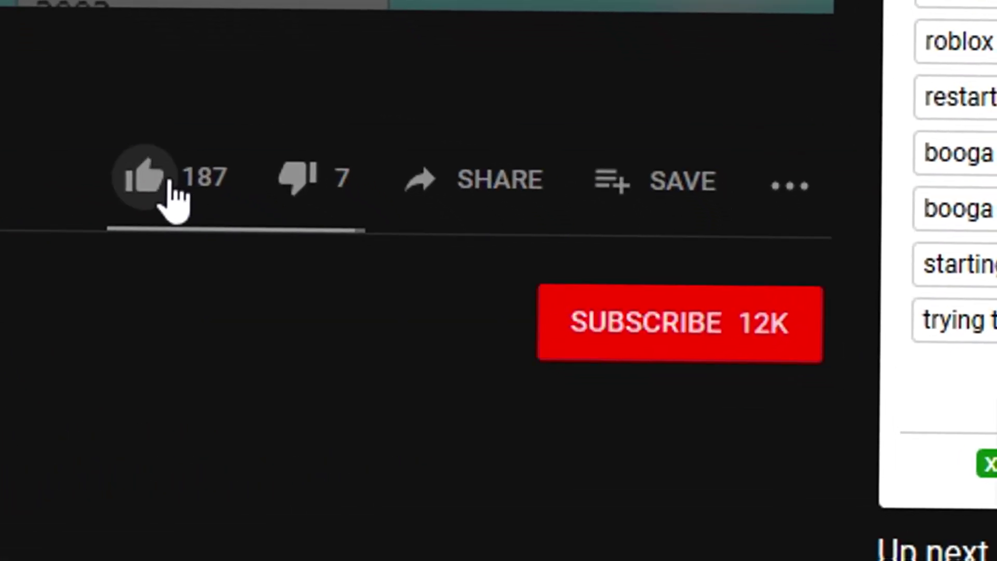
pyautogui.click(150, 182)
pyautogui.click(755, 249)
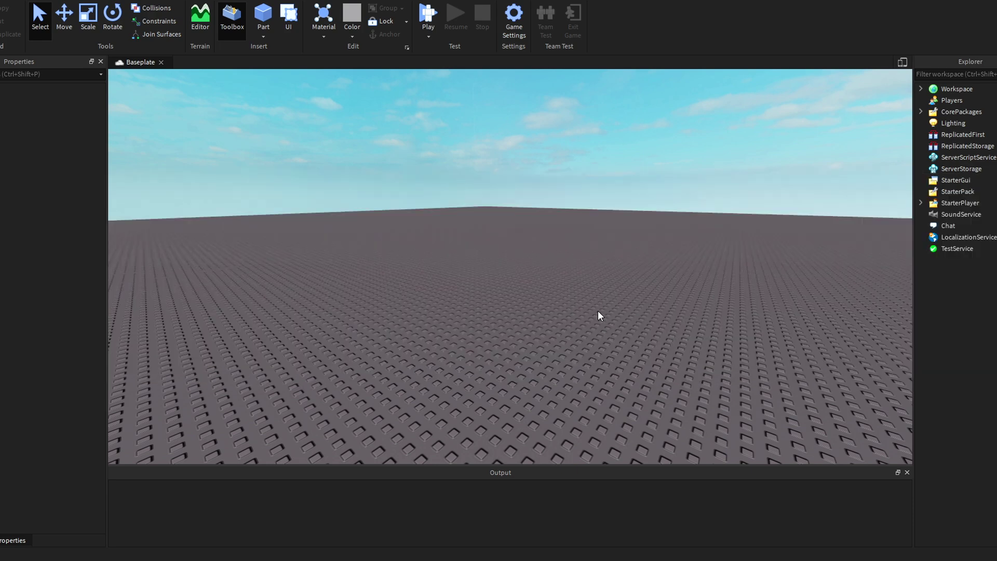
pyautogui.moveTo(597, 311); pyautogui.dragTo(594, 307, button='right')
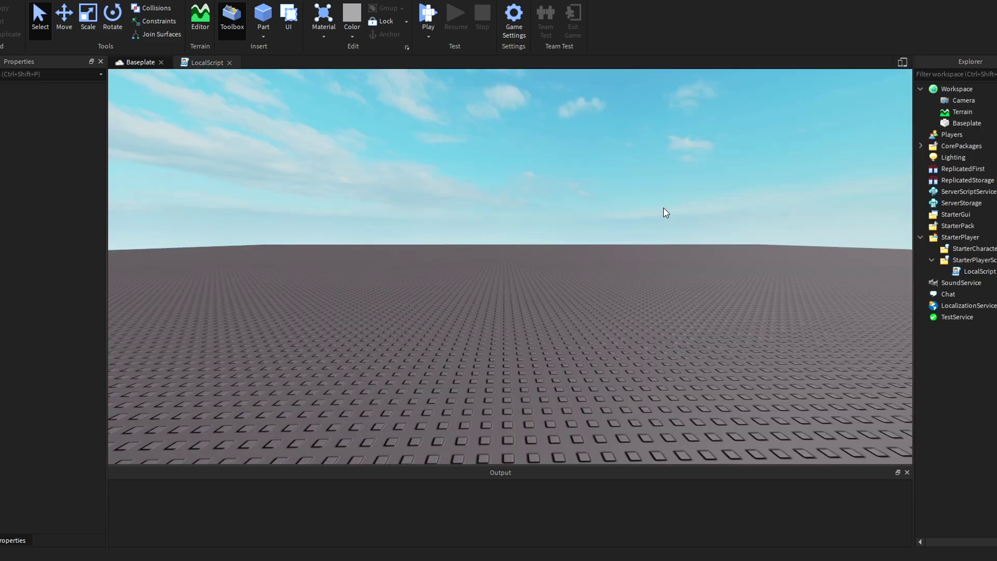
# Step: Start a playtest of the baseplate and walk the avatar around in several directions
pyautogui.click(431, 15)
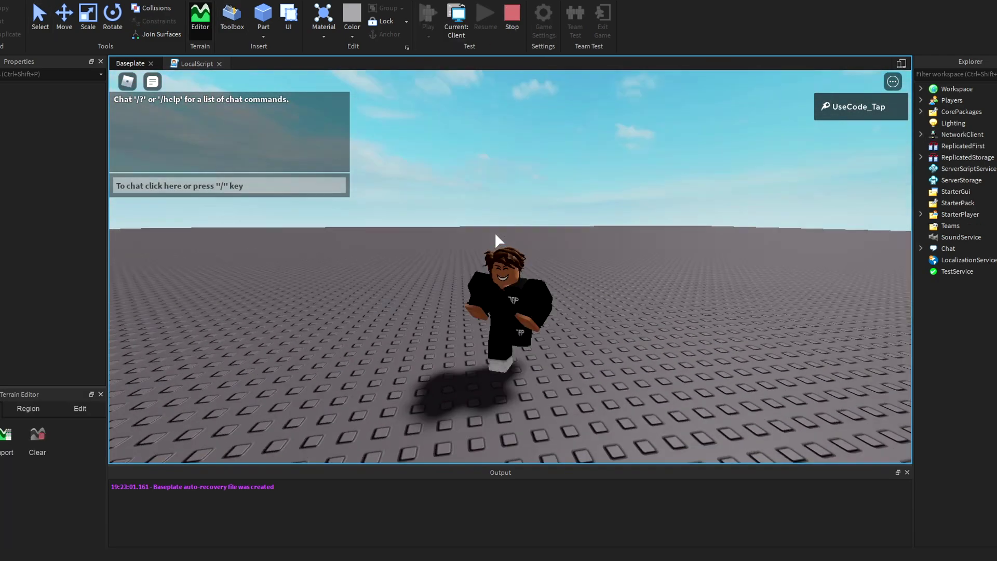
pyautogui.press('d')
pyautogui.moveTo(496, 235); pyautogui.dragTo(495, 234, button='right')
pyautogui.press('s')
pyautogui.press('d')
pyautogui.press('w')
pyautogui.press('a')
pyautogui.press('d')
pyautogui.press('s')
pyautogui.press('s')
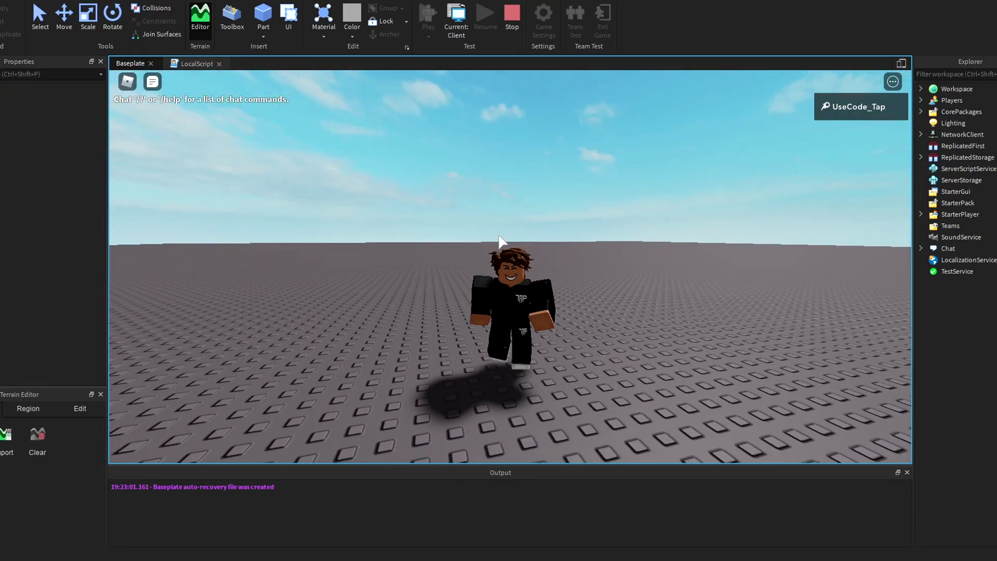
# Step: Send the chat message "zoom" to trigger the script's camera zoom command
pyautogui.press('/')
pyautogui.write('zoom')
pyautogui.press('Return')
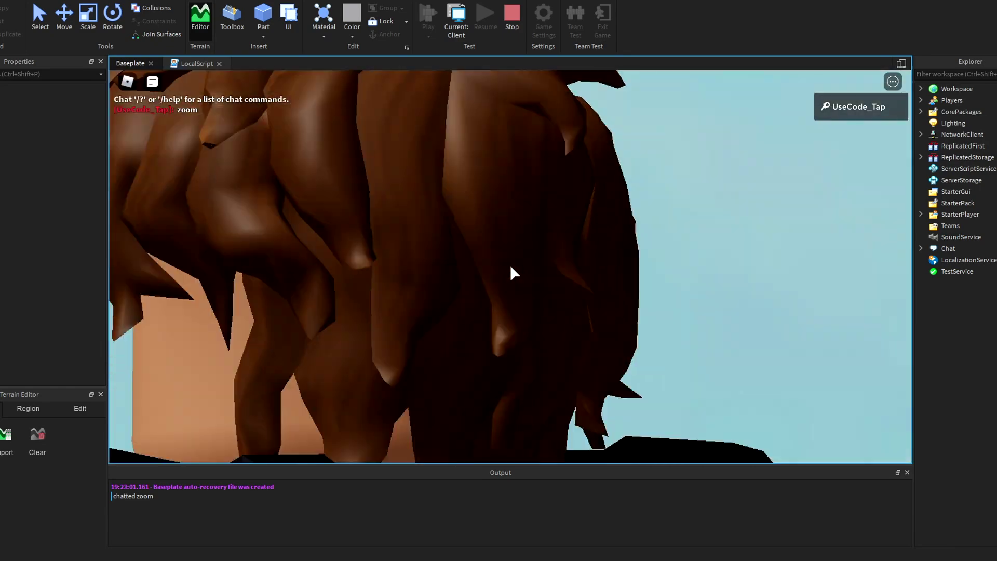
# Step: Send the chat messages "stop" and "please stop" to test the script's camera reset command
pyautogui.press('/')
pyautogui.write('stop')
pyautogui.press('Return')
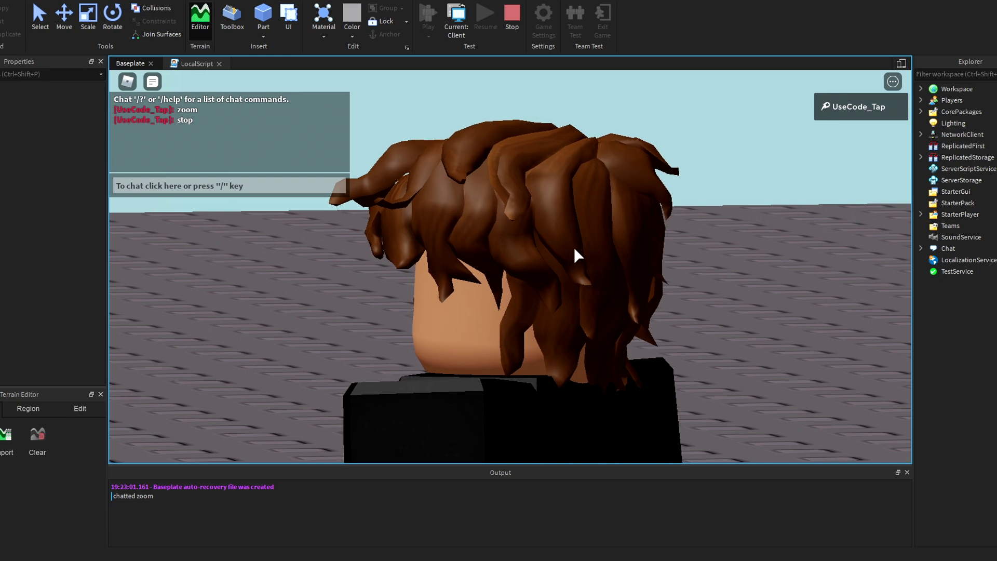
pyautogui.press('/')
pyautogui.write('please stop')
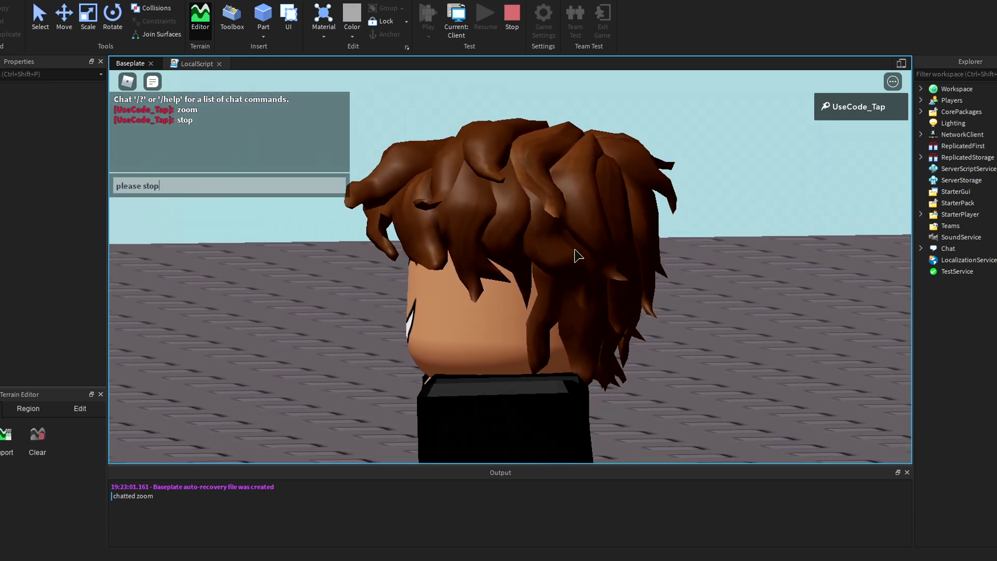
pyautogui.press('Return')
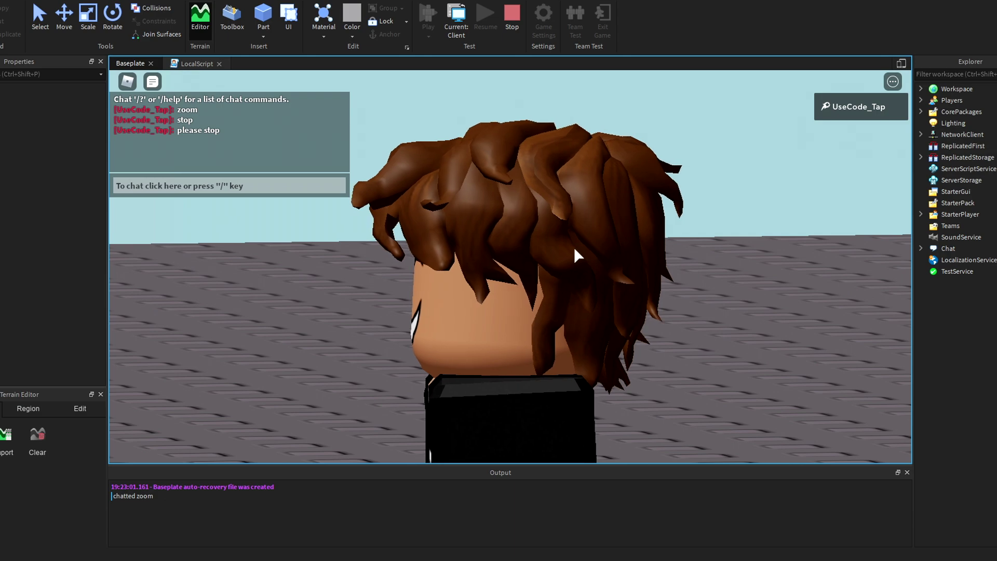
pyautogui.moveTo(608, 238); pyautogui.dragTo(608, 238, button='right')
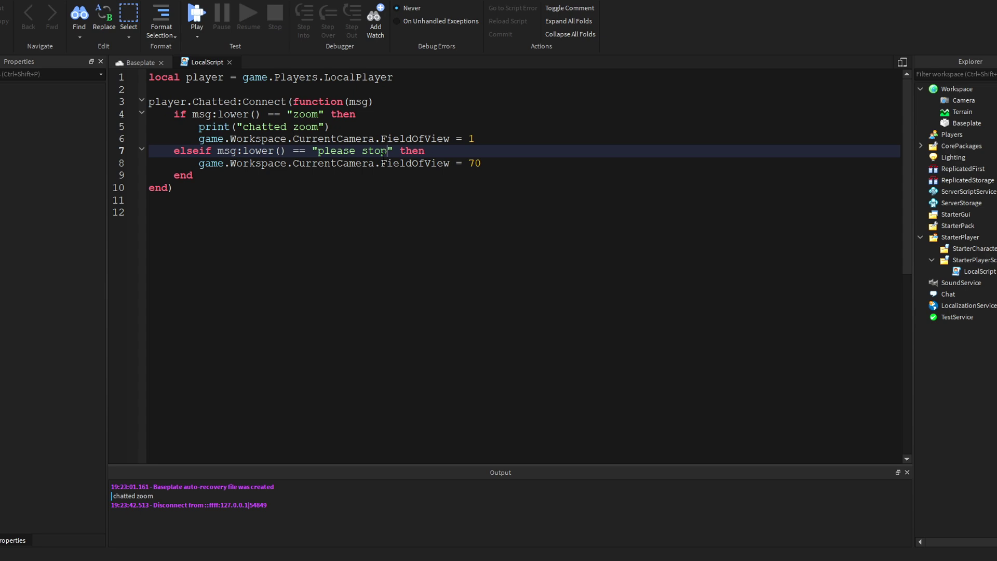
pyautogui.moveTo(194, 175); pyautogui.dragTo(262, 156)
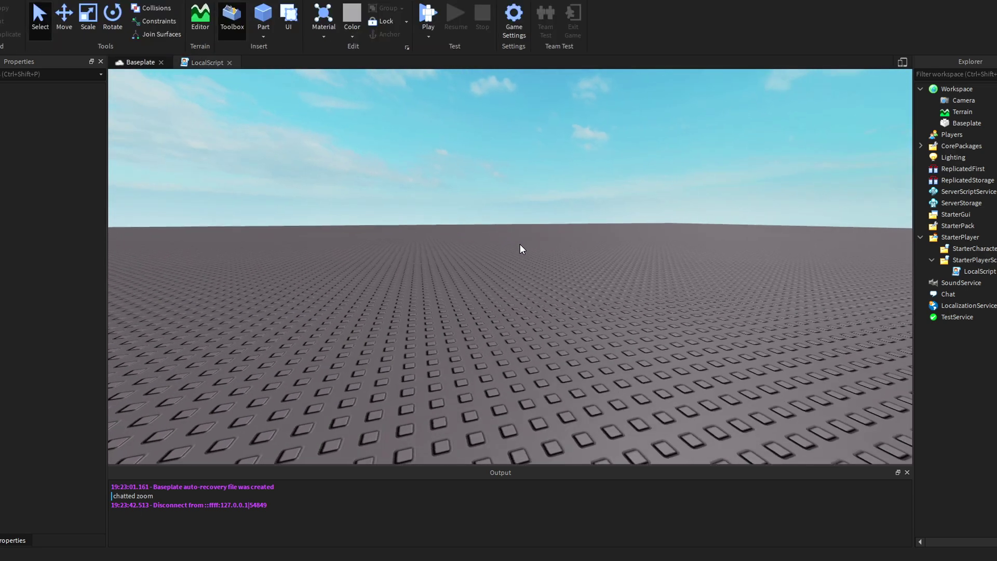
pyautogui.scroll(-2, 520, 244)
pyautogui.moveTo(522, 242); pyautogui.dragTo(495, 210, button='right')
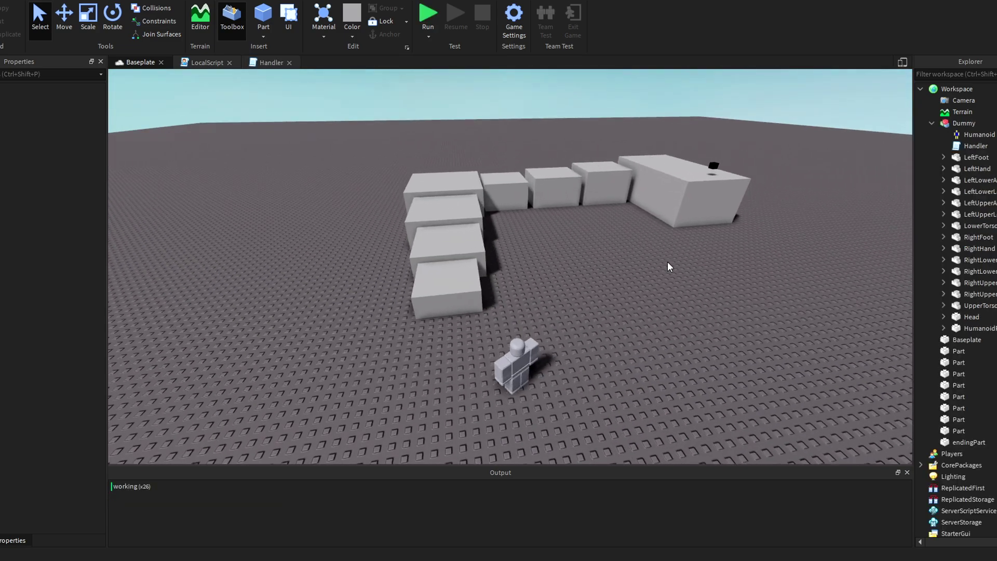
# Step: Look over the dummy and the course of blocks leading up to the end platform
pyautogui.press('w')
pyautogui.moveTo(553, 300); pyautogui.dragTo(566, 233, button='right')
pyautogui.press('w')
pyautogui.press('s')
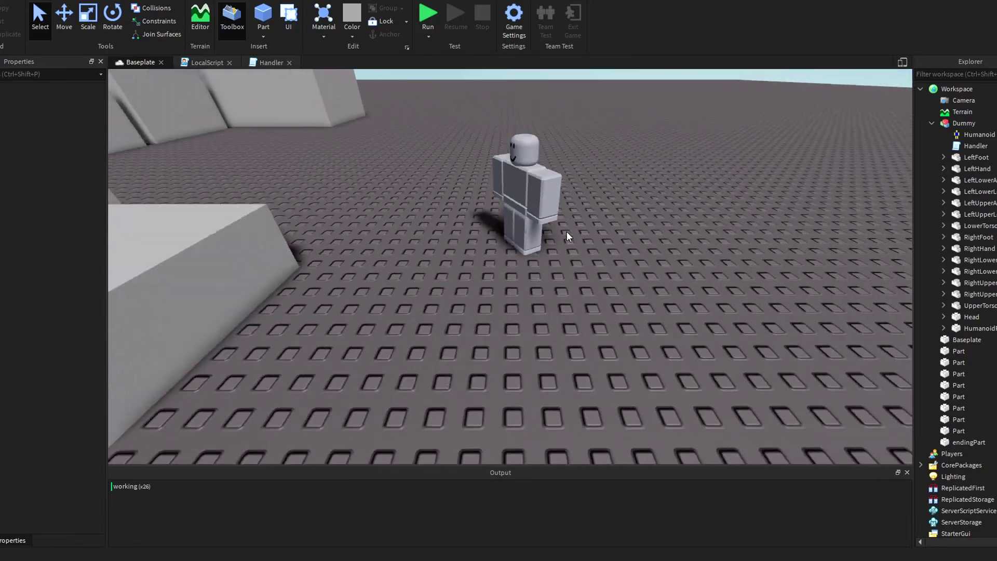
pyautogui.scroll(-5, 566, 231)
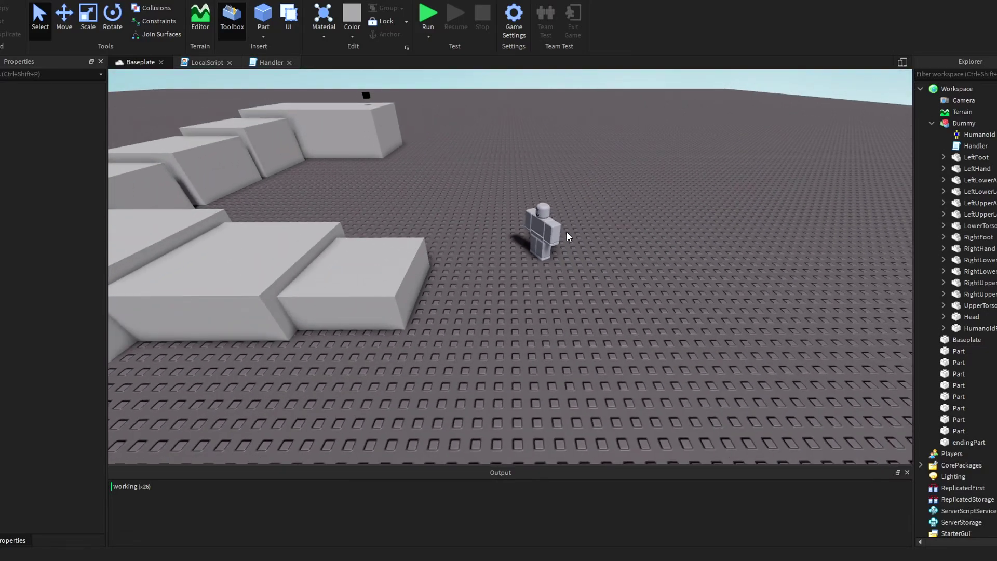
pyautogui.scroll(-10, 566, 231)
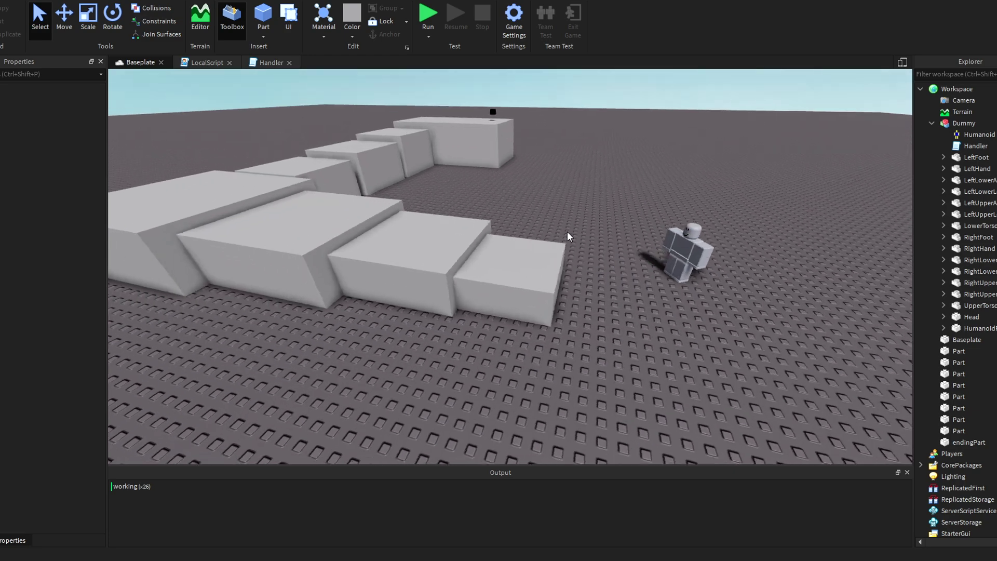
pyautogui.scroll(-3, 567, 232)
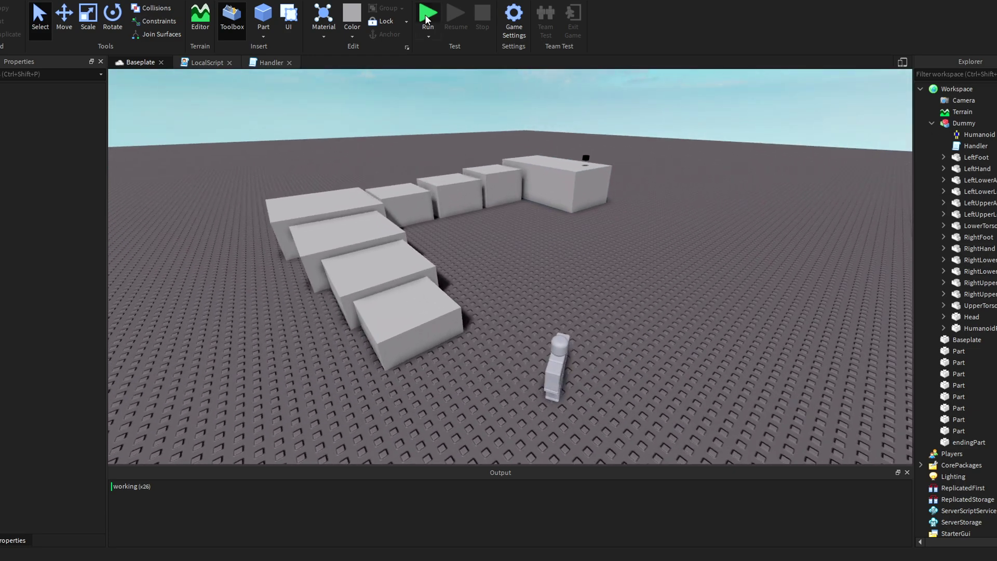
# Step: Run the simulation, watch the dummy find its way over the block course, and stop the run
pyautogui.click(425, 14)
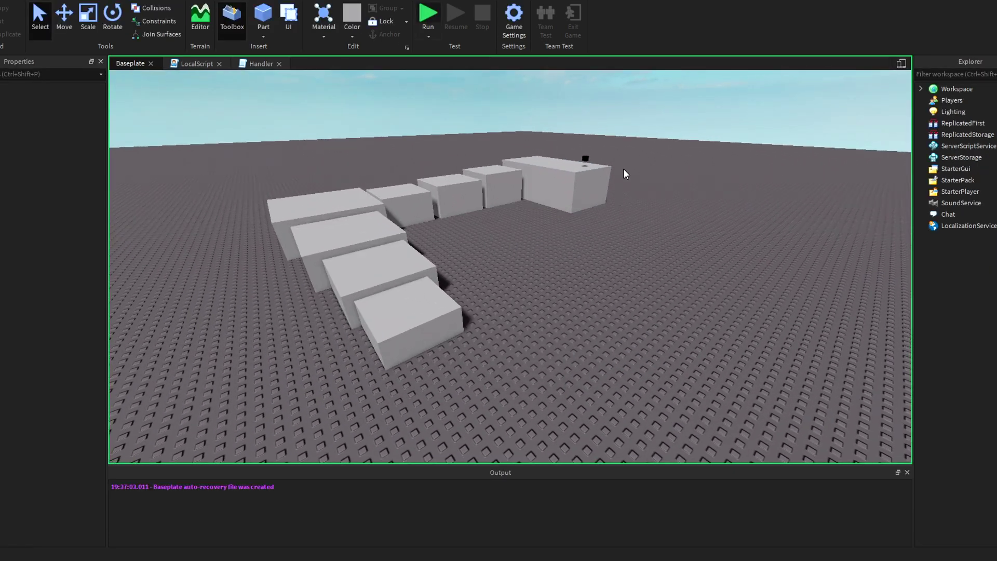
pyautogui.press('w')
pyautogui.moveTo(653, 233); pyautogui.dragTo(653, 233, button='right')
pyautogui.moveTo(581, 247); pyautogui.dragTo(434, 307, button='right')
pyautogui.press('w')
pyautogui.press('s')
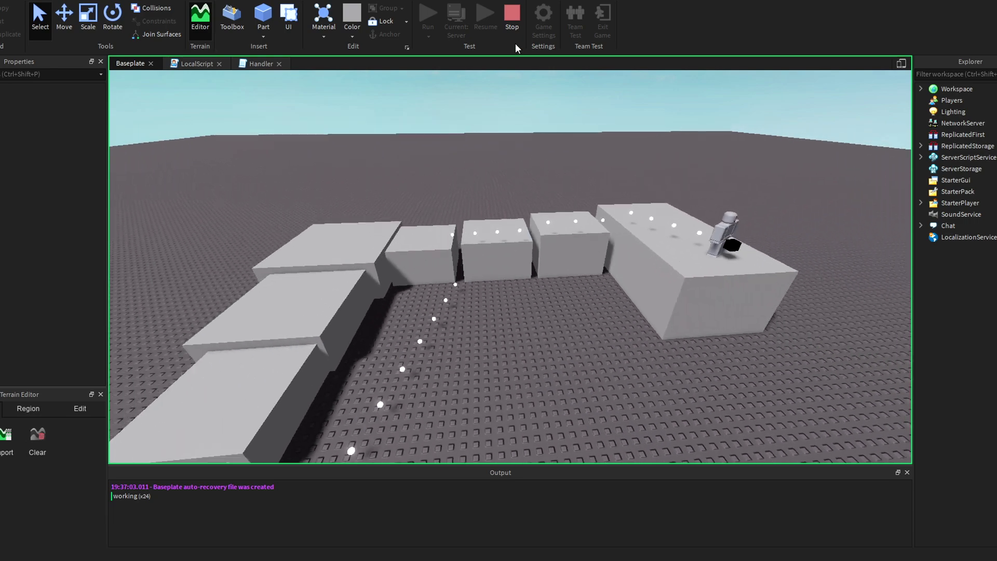
pyautogui.click(512, 19)
# Step: Run the simulation again and follow the dummy along the blocks to the end platform
pyautogui.moveTo(497, 261); pyautogui.dragTo(633, 333, button='right')
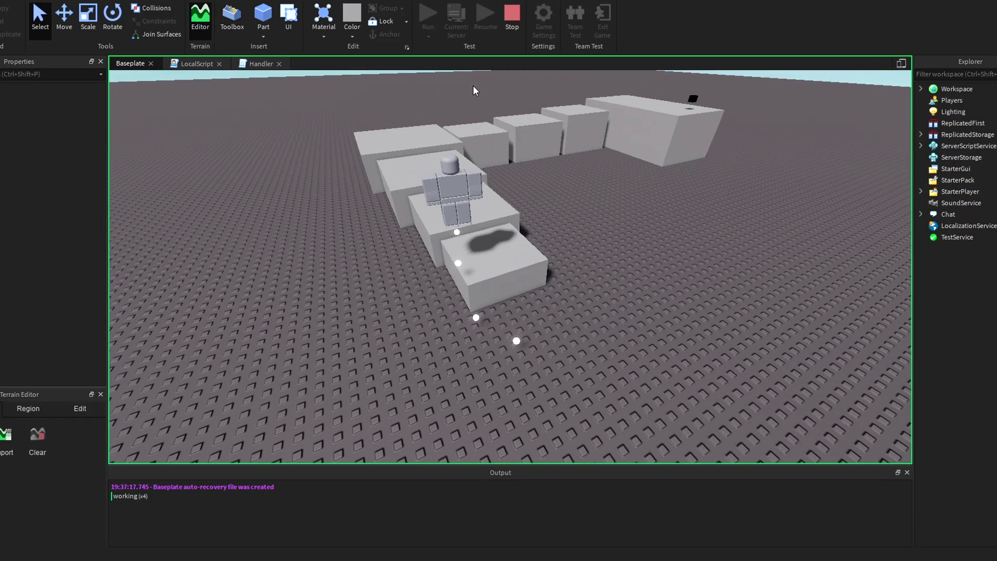
pyautogui.moveTo(473, 86); pyautogui.dragTo(473, 86, button='right')
pyautogui.press('w')
pyautogui.press('d')
pyautogui.press('s')
pyautogui.moveTo(532, 138)
pyautogui.mouseDown(button='right')
pyautogui.moveTo(493, 146)
pyautogui.moveTo(515, 161)
pyautogui.moveTo(528, 156)
pyautogui.mouseUp(button='right')
pyautogui.press('w')
pyautogui.press('s')
pyautogui.press('s')
pyautogui.press('s')
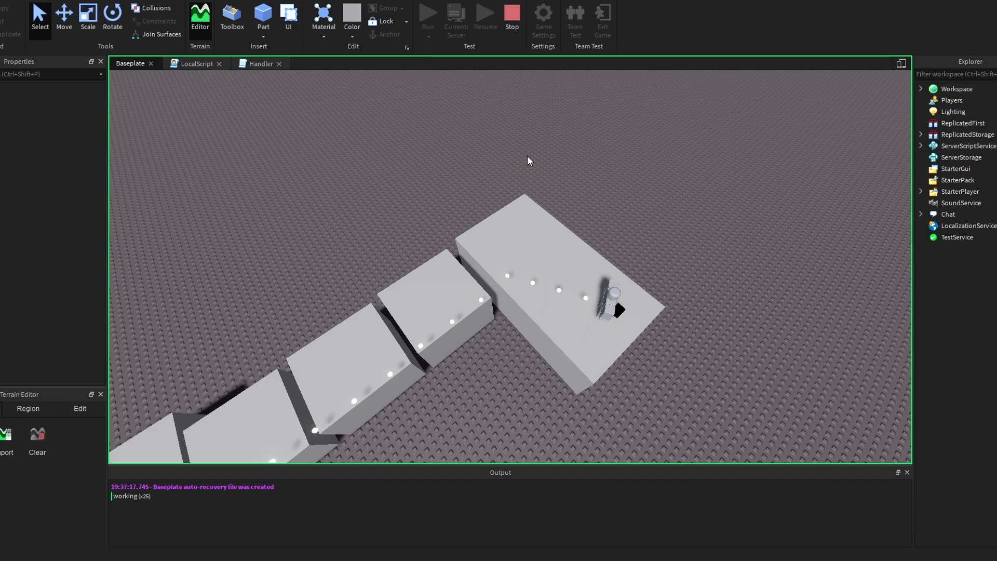
# Step: Inspect the path's waypoint markers up close near the end platform, and end the simulation
pyautogui.scroll(5, 683, 214)
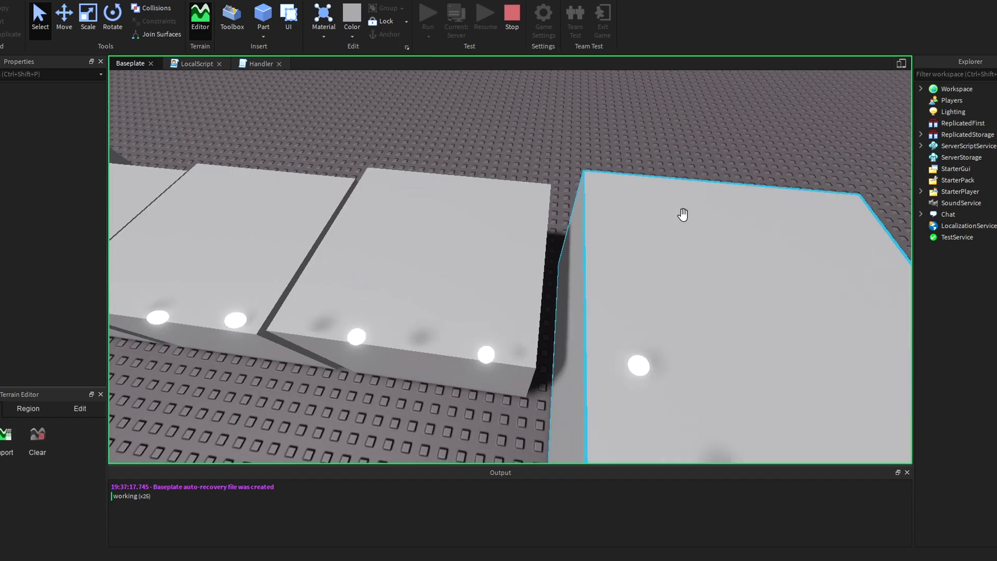
pyautogui.moveTo(683, 213); pyautogui.dragTo(682, 215, button='right')
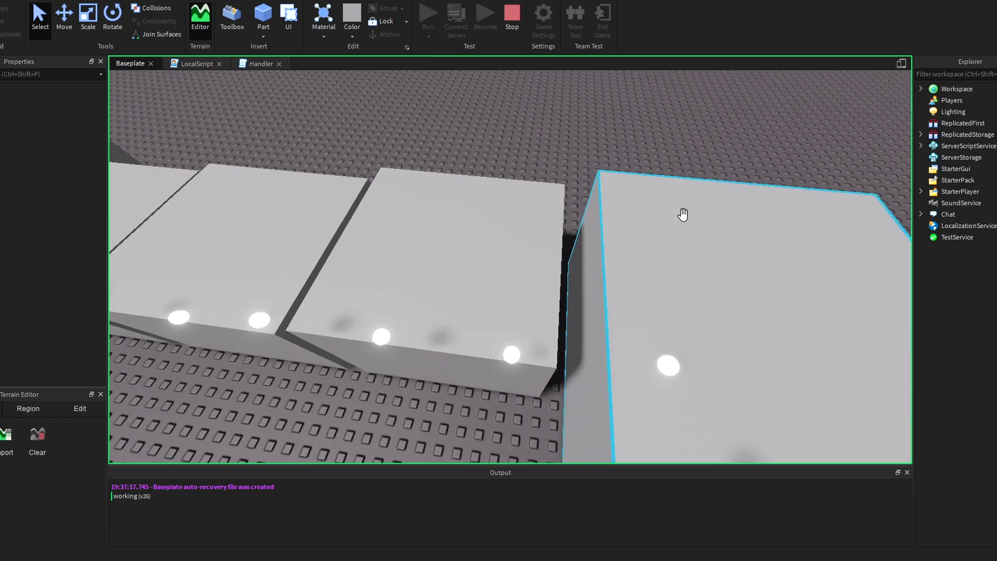
pyautogui.press('s')
pyautogui.press('w')
pyautogui.scroll(-5, 617, 289)
pyautogui.hotkey('shift', 'F5')
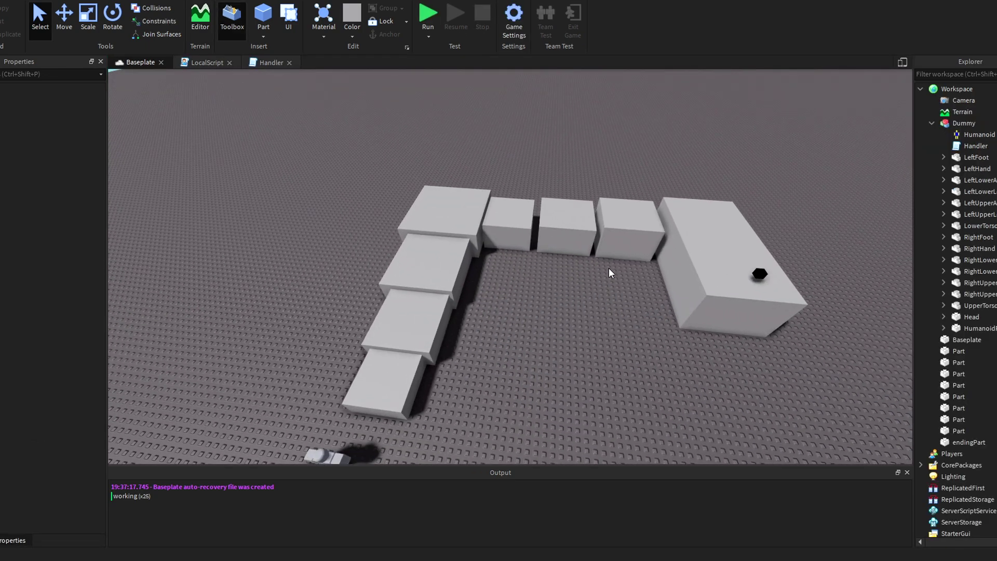
# Step: Move the end platform with endingPart farther out, and shift the two nearest blocks toward it to open a gap in the row
pyautogui.moveTo(623, 224); pyautogui.dragTo(623, 224, button='right')
pyautogui.scroll(5, 625, 223)
pyautogui.scroll(-5, 625, 223)
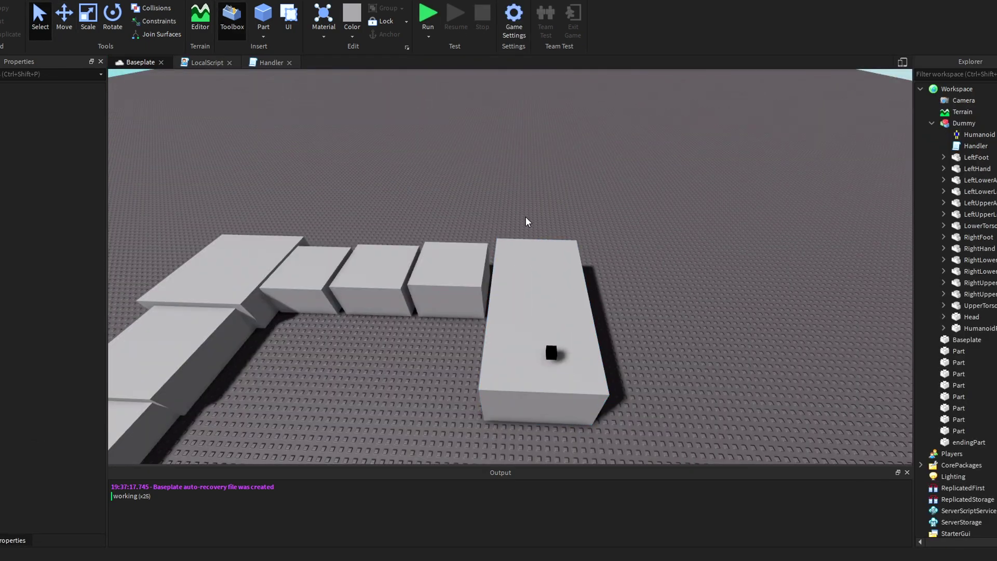
pyautogui.moveTo(548, 273); pyautogui.dragTo(594, 273)
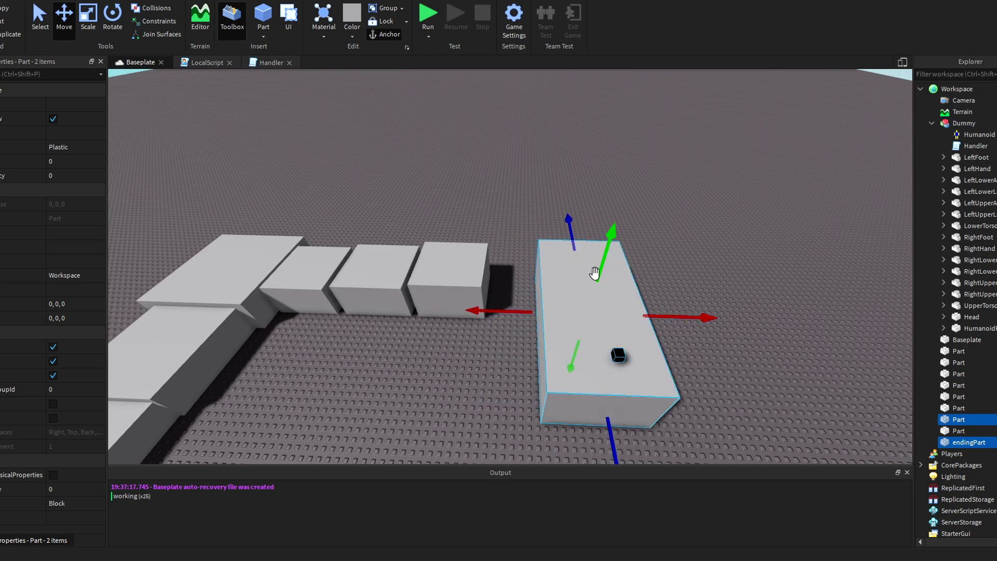
pyautogui.click(451, 264)
pyautogui.moveTo(542, 292); pyautogui.dragTo(544, 292)
pyautogui.click(407, 271)
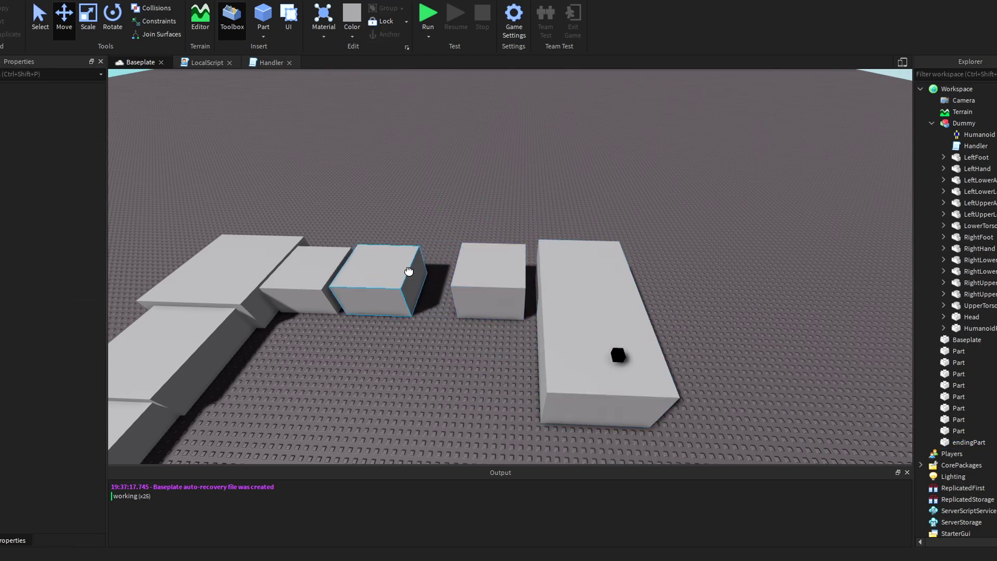
pyautogui.moveTo(441, 284); pyautogui.dragTo(453, 285)
# Step: Run the simulation to watch how the dummy handles the rearranged block course
pyautogui.moveTo(465, 221); pyautogui.dragTo(466, 220, button='right')
pyautogui.press('w')
pyautogui.click(530, 263)
pyautogui.click(565, 264)
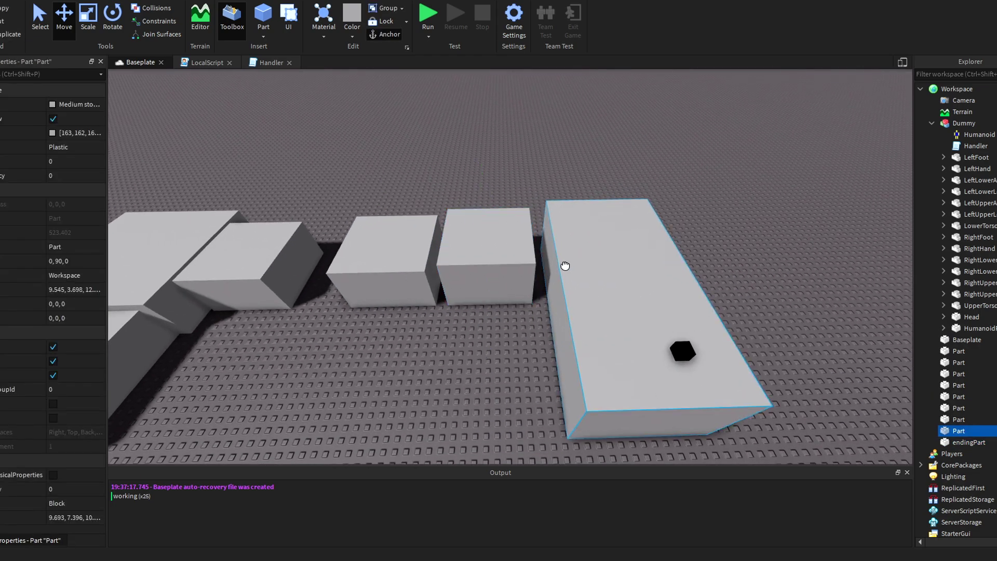
pyautogui.click(548, 263)
pyautogui.scroll(-3, 520, 229)
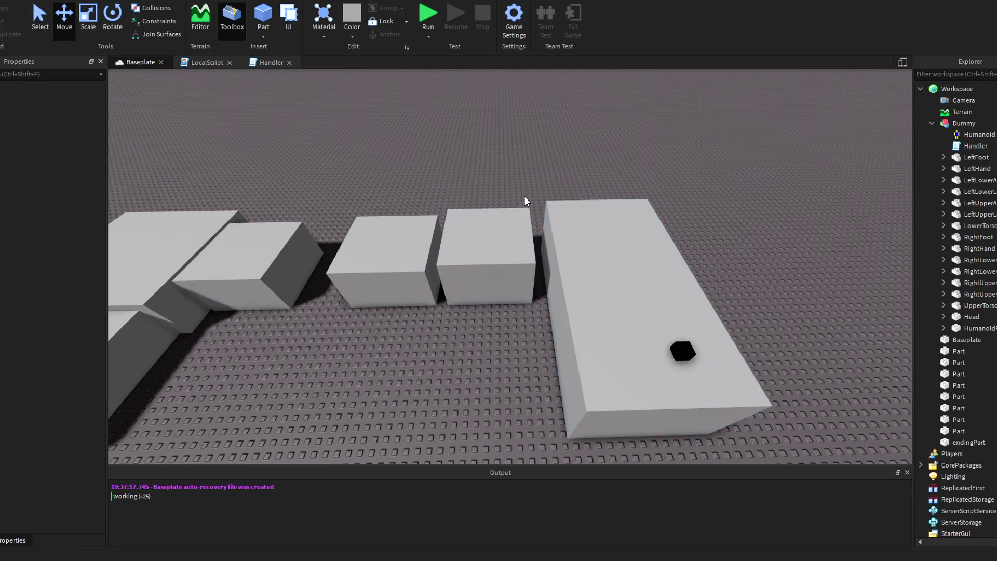
pyautogui.moveTo(527, 205); pyautogui.dragTo(396, 254, button='right')
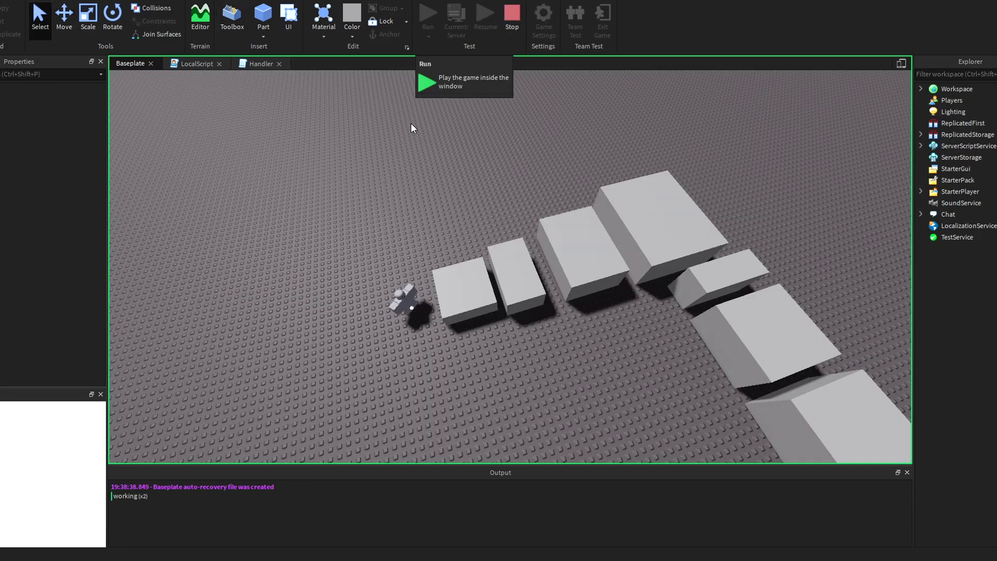
pyautogui.moveTo(411, 124); pyautogui.dragTo(521, 203, button='right')
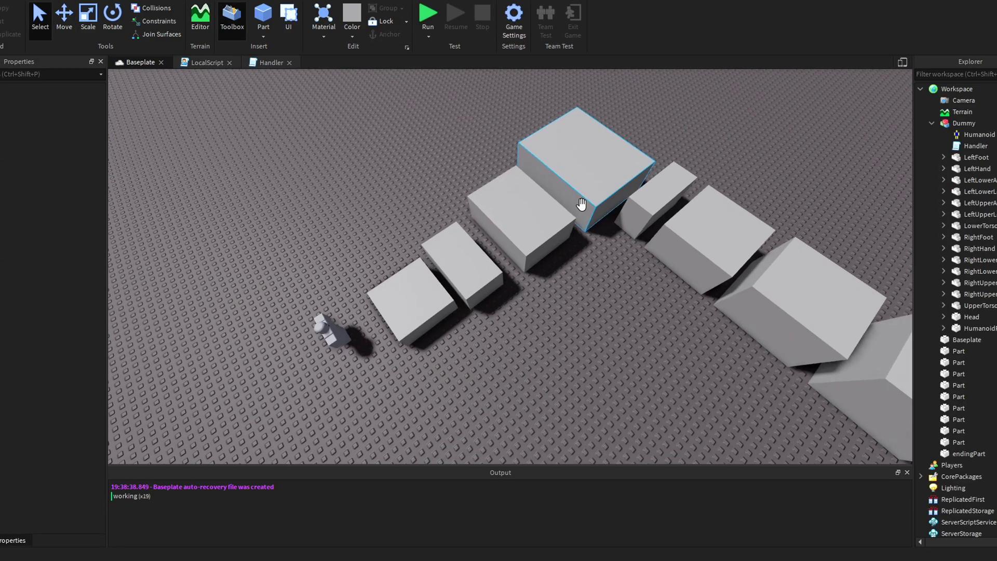
# Step: Adjust the height of the block beside the narrow one in the row with the Scale tool
pyautogui.moveTo(583, 206); pyautogui.dragTo(367, 338, button='right')
pyautogui.scroll(5, 572, 213)
pyautogui.click(368, 338)
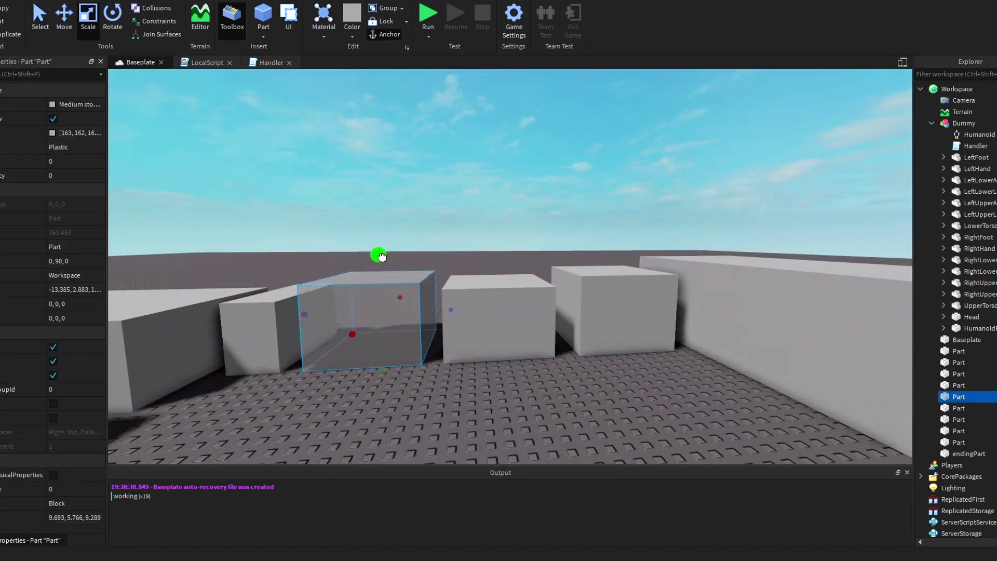
pyautogui.scroll(-6, 609, 262)
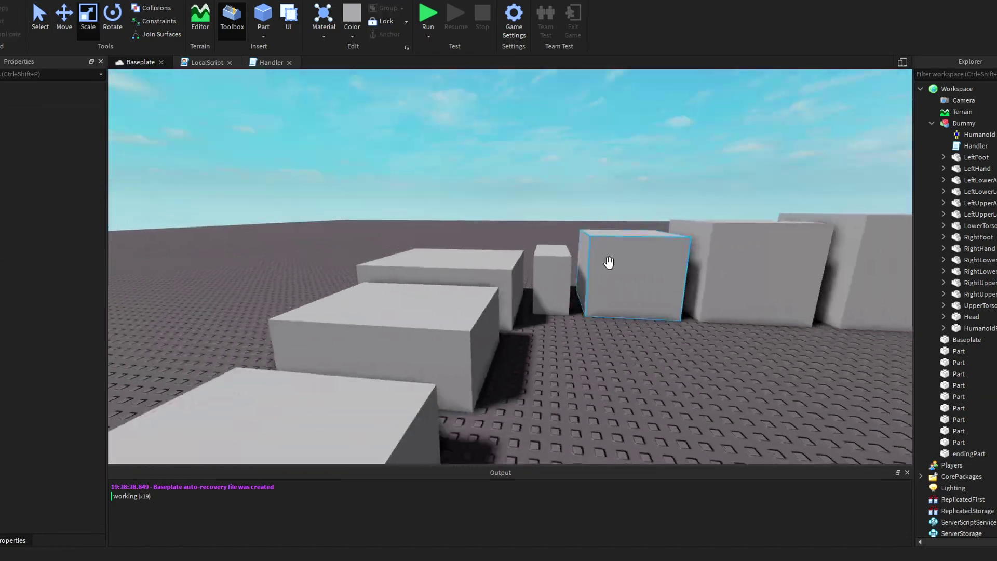
pyautogui.moveTo(610, 263); pyautogui.dragTo(597, 356, button='right')
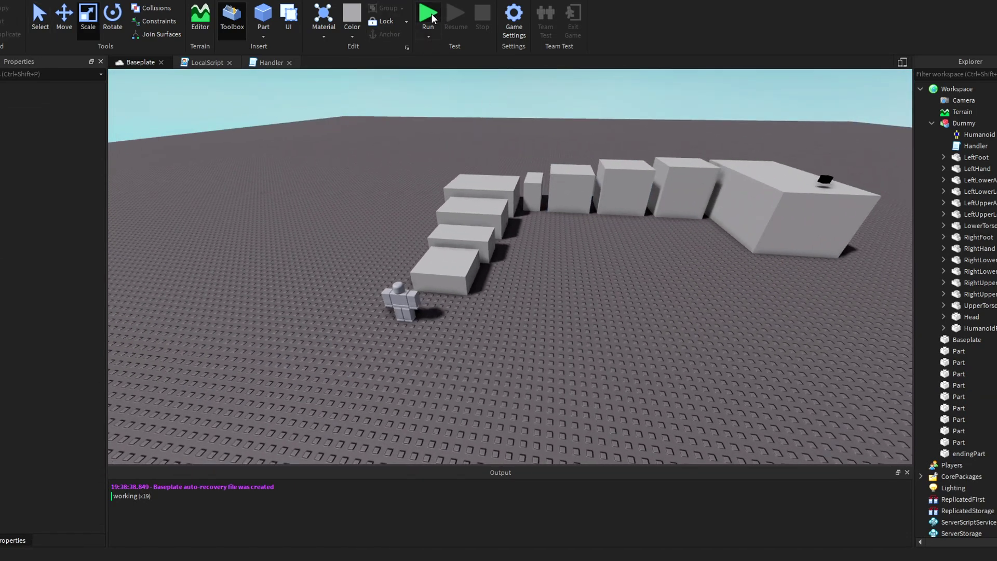
# Step: Run the simulation on the course with the resized block, watch the dummy, and stop the run
pyautogui.click(431, 16)
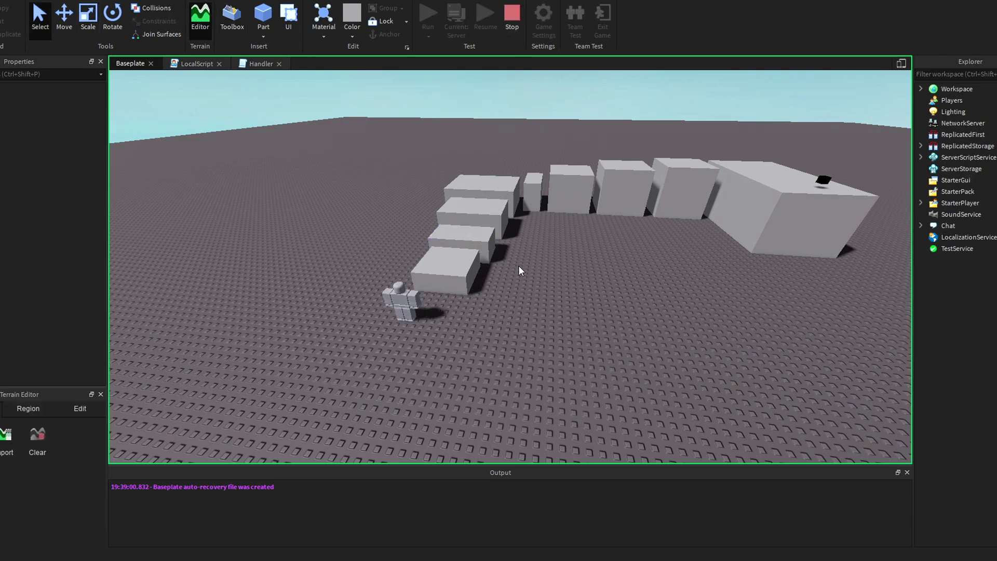
pyautogui.scroll(3, 528, 265)
pyautogui.moveTo(528, 266); pyautogui.dragTo(528, 266, button='right')
pyautogui.scroll(5, 528, 266)
pyautogui.scroll(-4, 528, 266)
pyautogui.click(514, 20)
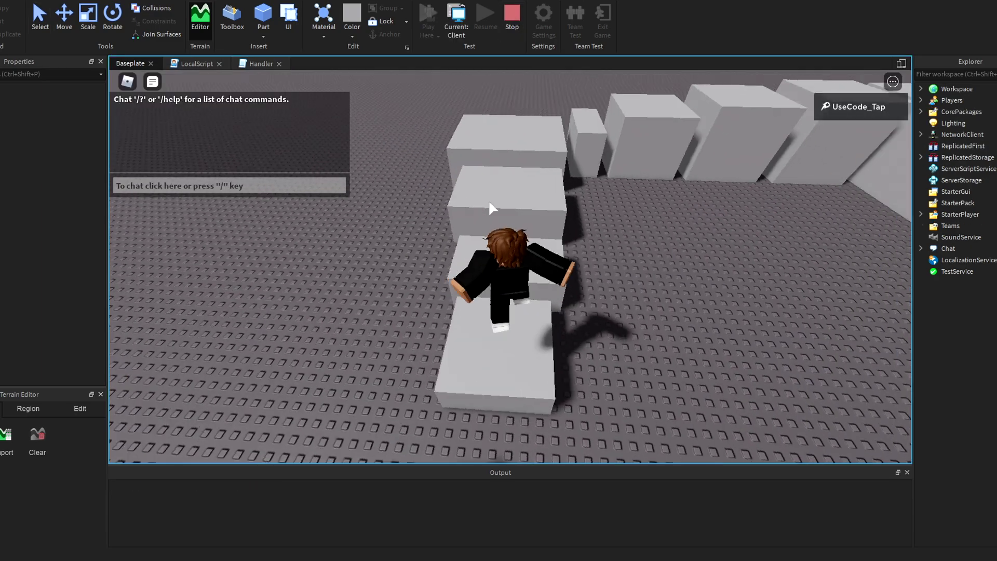
# Step: Walk the player character over the block course, jumping between blocks toward the end platform
pyautogui.press('w')
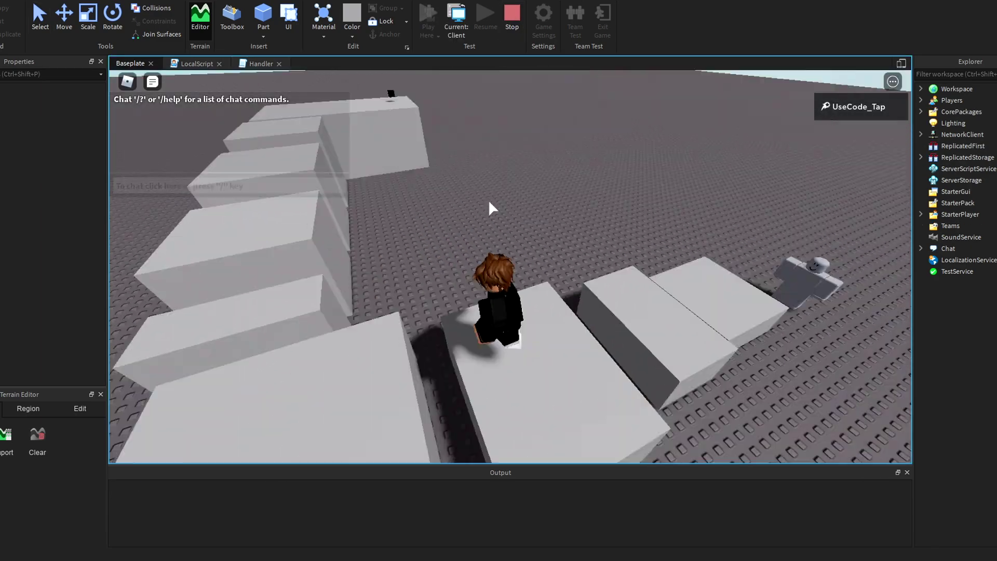
pyautogui.press('w')
pyautogui.moveTo(489, 201); pyautogui.dragTo(489, 202, button='right')
pyautogui.press('space')
pyautogui.press('w')
pyautogui.press('space')
pyautogui.scroll(5, 489, 201)
pyautogui.press('w')
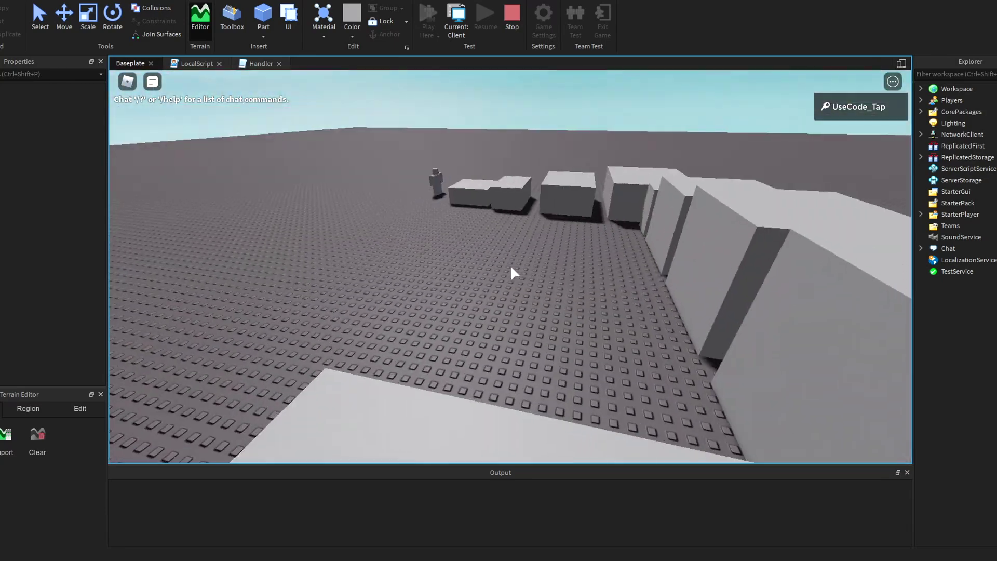
pyautogui.press('space')
pyautogui.press('w')
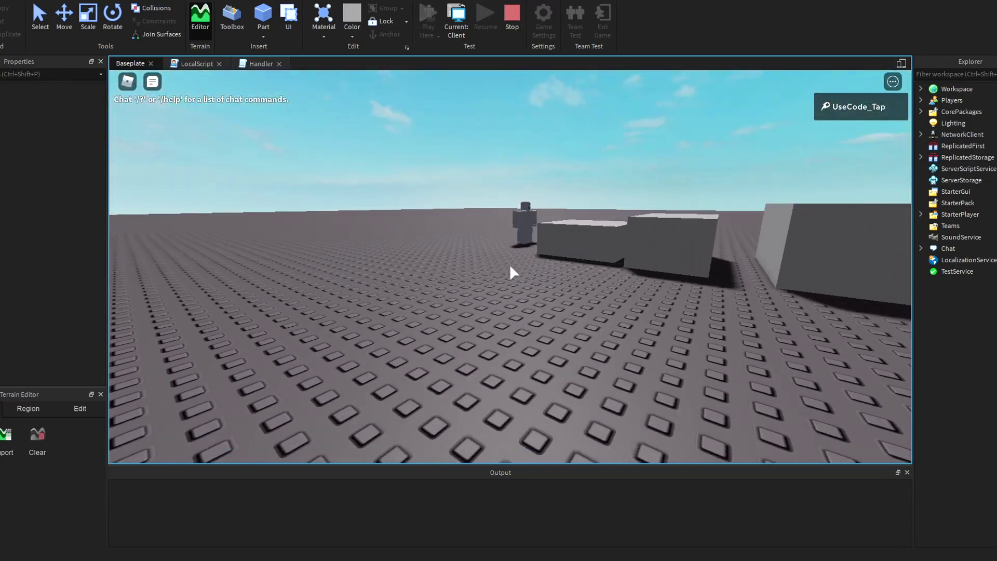
# Step: Climb the first blocks again, return the character to the dummy at the start, and stop the play test
pyautogui.press('w')
pyautogui.press('space')
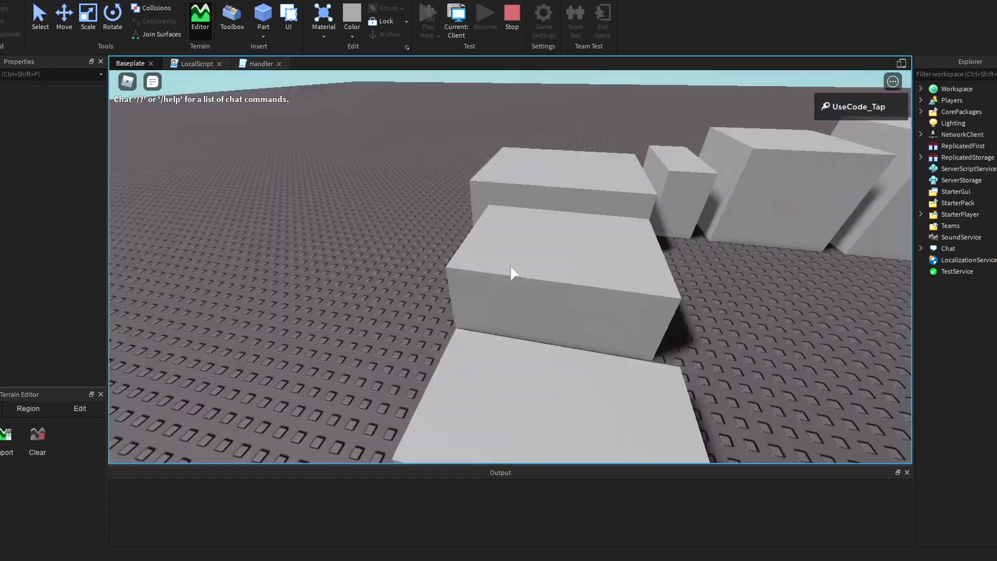
pyautogui.press('w')
pyautogui.press('space')
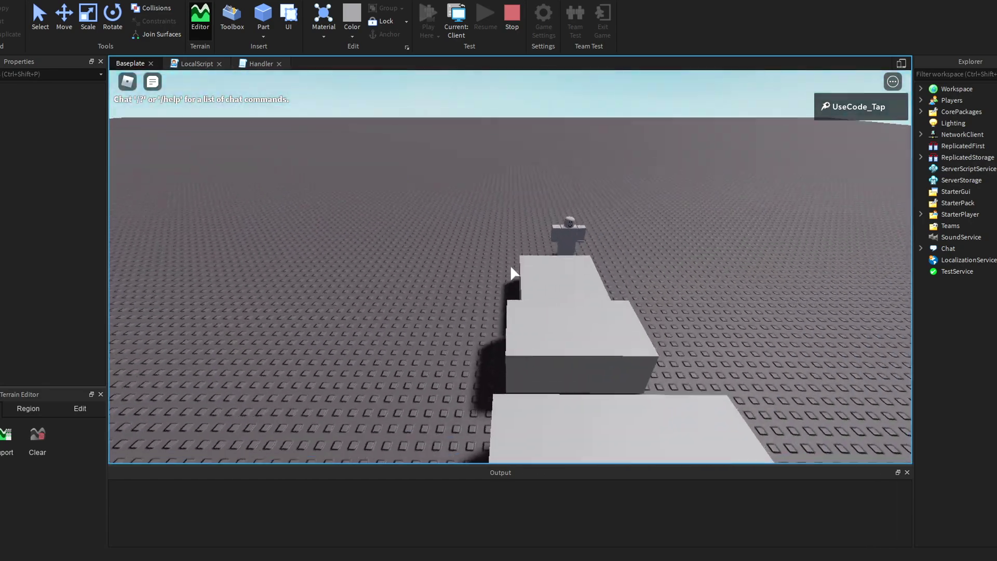
pyautogui.press('w')
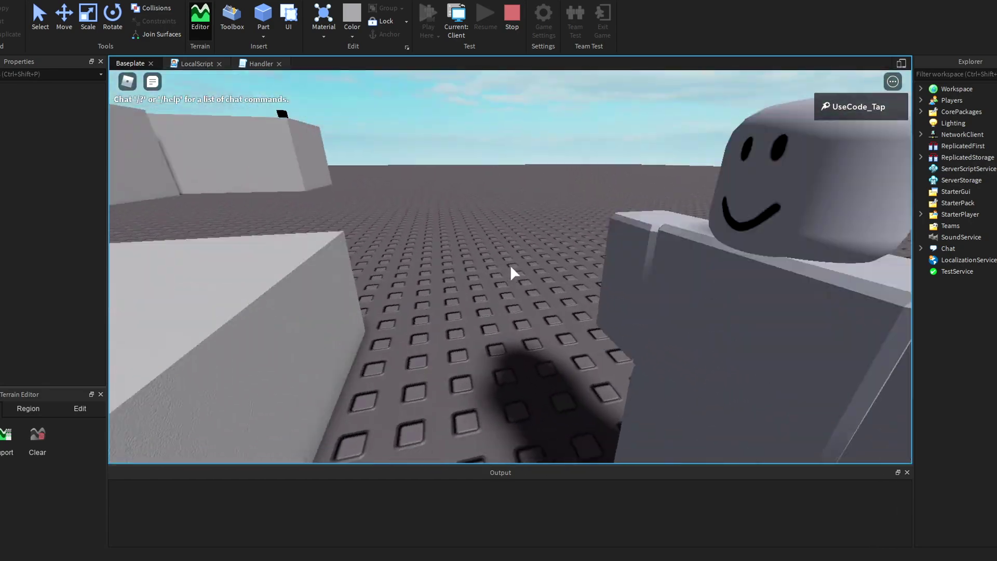
pyautogui.scroll(-5, 510, 267)
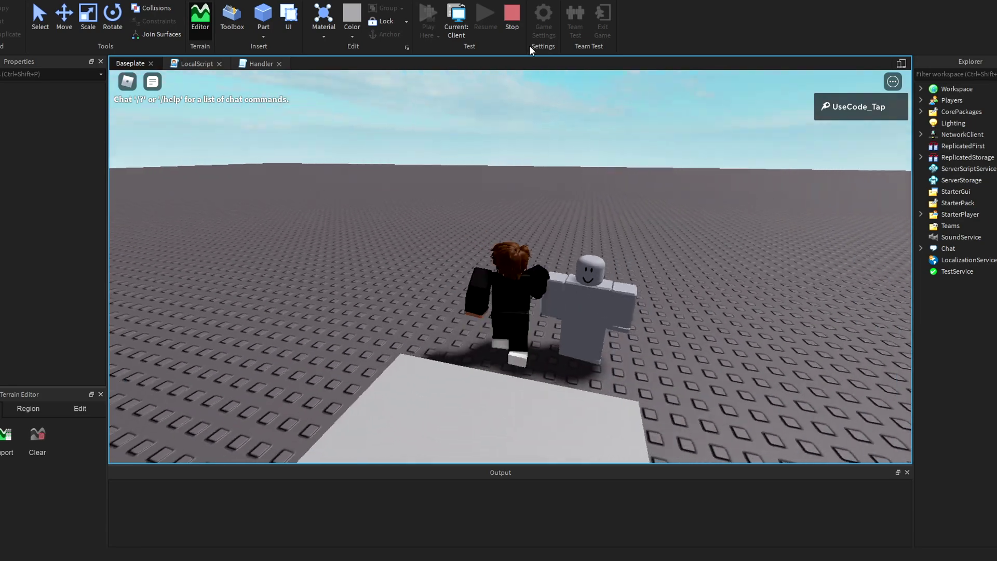
pyautogui.click(512, 18)
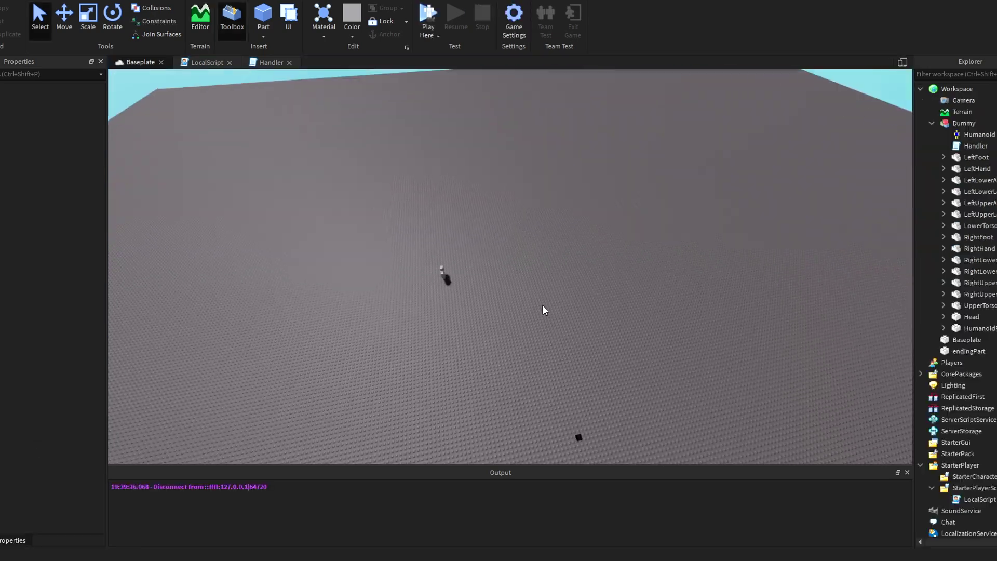
# Step: Move endingPart right beside the dummy on the cleared baseplate
pyautogui.scroll(5, 542, 306)
pyautogui.moveTo(542, 305); pyautogui.dragTo(521, 264, button='right')
pyautogui.scroll(-4, 542, 304)
pyautogui.moveTo(506, 221); pyautogui.dragTo(603, 254)
pyautogui.scroll(6, 619, 245)
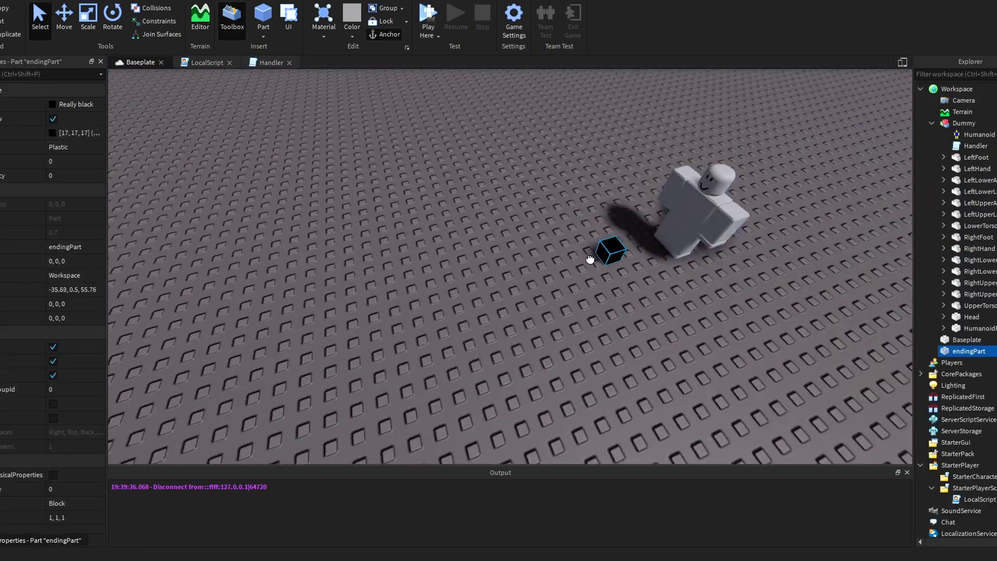
# Step: Insert the Maze model onto the baseplate near the dummy and switch to the Scale tool
pyautogui.scroll(-5, 598, 254)
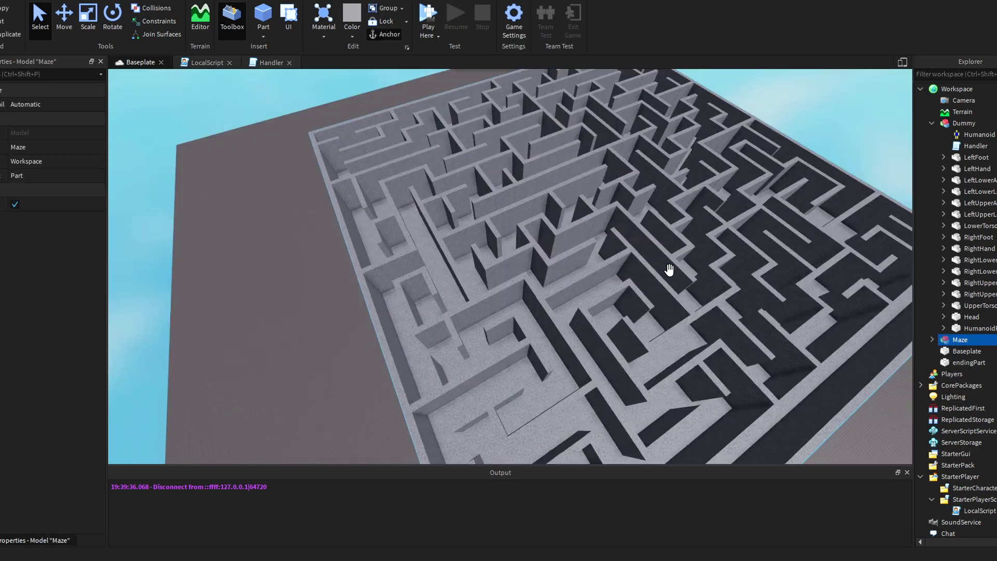
pyautogui.moveTo(668, 272); pyautogui.dragTo(483, 226, button='right')
pyautogui.hotkey('ctrl', '3')
pyautogui.scroll(-5, 406, 152)
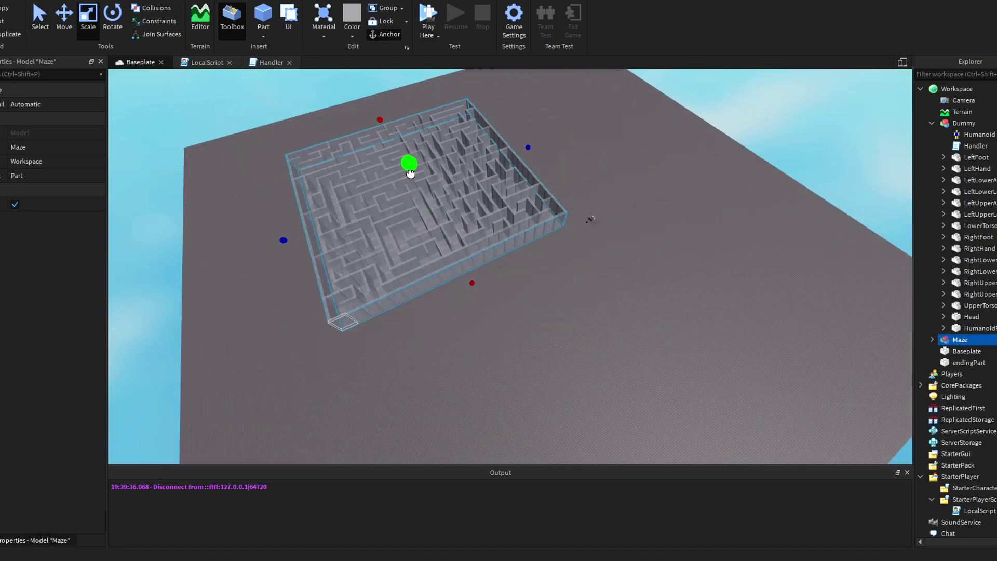
# Step: Place the dummy inside a corridor at the edge of the maze
pyautogui.scroll(6, 481, 288)
pyautogui.scroll(10, 480, 288)
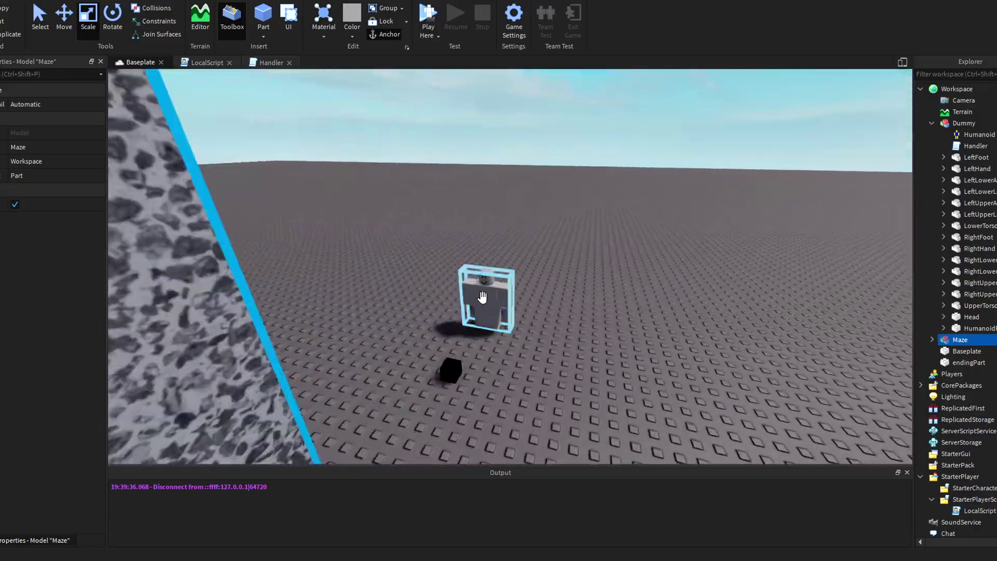
pyautogui.moveTo(482, 297); pyautogui.dragTo(538, 334)
pyautogui.scroll(-3, 594, 296)
pyautogui.moveTo(594, 296); pyautogui.dragTo(676, 283, button='right')
pyautogui.click(676, 283)
pyautogui.scroll(-10, 630, 253)
pyautogui.moveTo(630, 252); pyautogui.dragTo(631, 252, button='right')
pyautogui.scroll(5, 631, 252)
pyautogui.scroll(-8, 630, 252)
pyautogui.scroll(5, 638, 256)
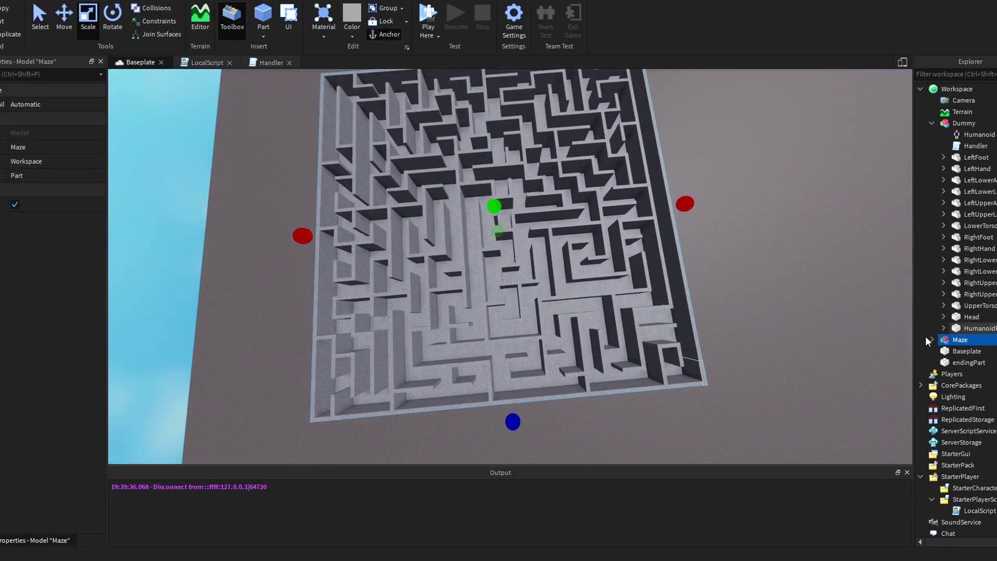
# Step: Make the dummy black and give the maze parts a smooth, untextured surface
pyautogui.click(967, 328)
pyautogui.click(767, 224)
pyautogui.moveTo(767, 224); pyautogui.dragTo(767, 225, button='right')
pyautogui.scroll(8, 767, 224)
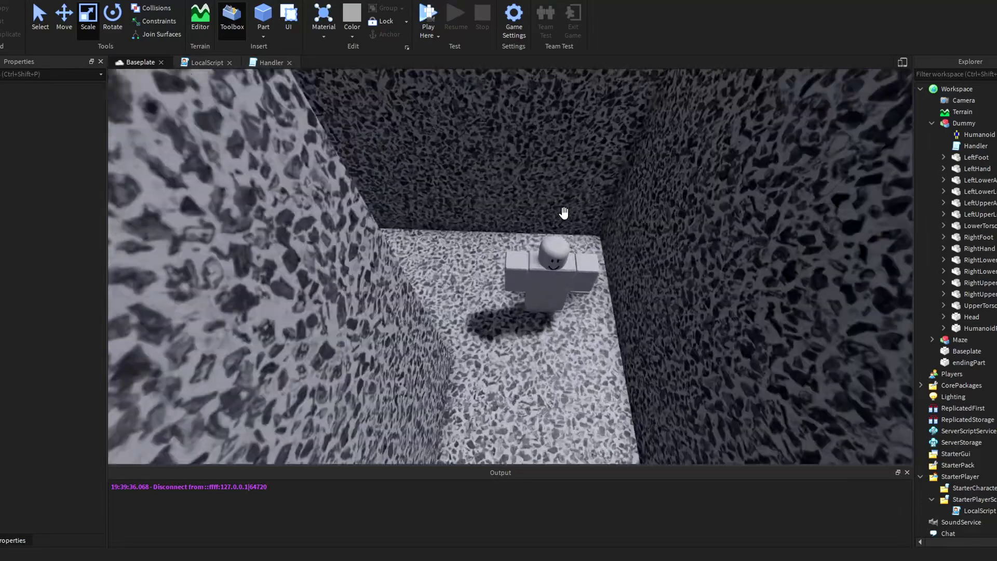
pyautogui.click(552, 279)
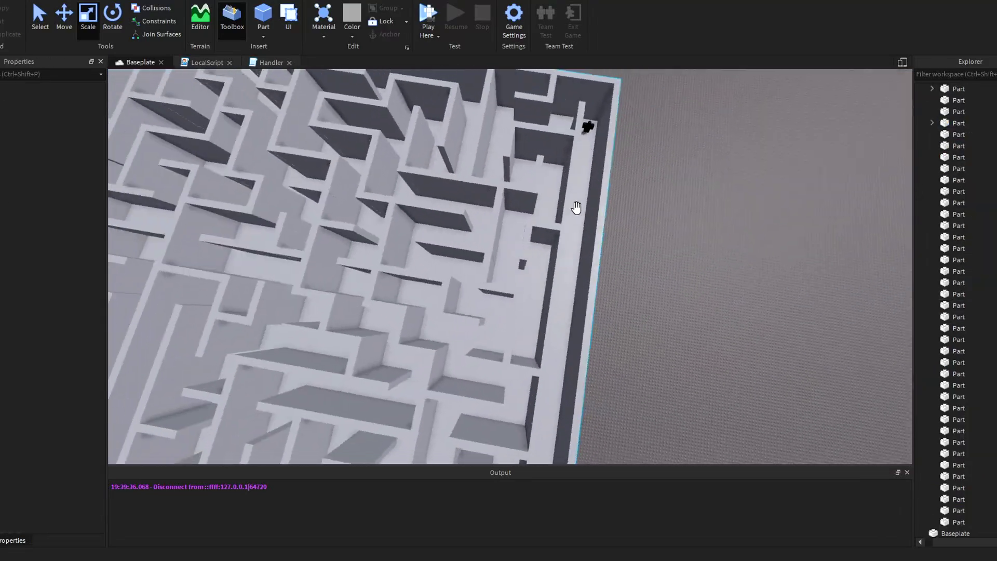
# Step: Pick up endingPart outside the maze corner and move it toward the maze
pyautogui.scroll(5, 566, 193)
pyautogui.moveTo(550, 122); pyautogui.dragTo(535, 107, button='right')
pyautogui.click(525, 260)
pyautogui.moveTo(525, 260); pyautogui.dragTo(527, 254, button='right')
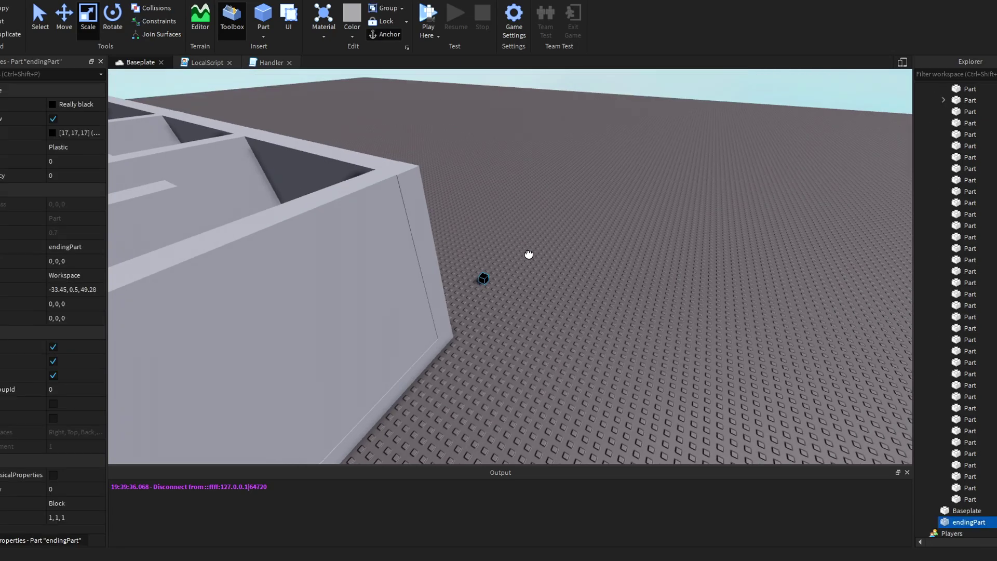
pyautogui.scroll(5, 534, 224)
pyautogui.moveTo(536, 224); pyautogui.dragTo(590, 218)
pyautogui.moveTo(589, 216); pyautogui.dragTo(590, 219, button='right')
pyautogui.moveTo(590, 219); pyautogui.dragTo(589, 216)
pyautogui.moveTo(590, 218); pyautogui.dragTo(590, 216, button='right')
pyautogui.scroll(-8, 590, 216)
# Step: Carry endingPart across the maze and set it down in the corner far from the dummy
pyautogui.moveTo(589, 216); pyautogui.dragTo(290, 360)
pyautogui.moveTo(322, 331); pyautogui.dragTo(289, 360, button='right')
pyautogui.scroll(3, 483, 354)
pyautogui.moveTo(289, 361); pyautogui.dragTo(499, 351)
pyautogui.moveTo(483, 353); pyautogui.dragTo(498, 352, button='right')
pyautogui.moveTo(498, 352); pyautogui.dragTo(499, 357)
pyautogui.moveTo(499, 353); pyautogui.dragTo(499, 357, button='right')
pyautogui.scroll(-3, 499, 356)
pyautogui.moveTo(498, 357); pyautogui.dragTo(543, 357)
pyautogui.moveTo(499, 356); pyautogui.dragTo(543, 357, button='right')
pyautogui.moveTo(544, 356); pyautogui.dragTo(544, 295)
pyautogui.moveTo(543, 294); pyautogui.dragTo(545, 294, button='right')
pyautogui.scroll(8, 514, 317)
pyautogui.moveTo(544, 294); pyautogui.dragTo(551, 382)
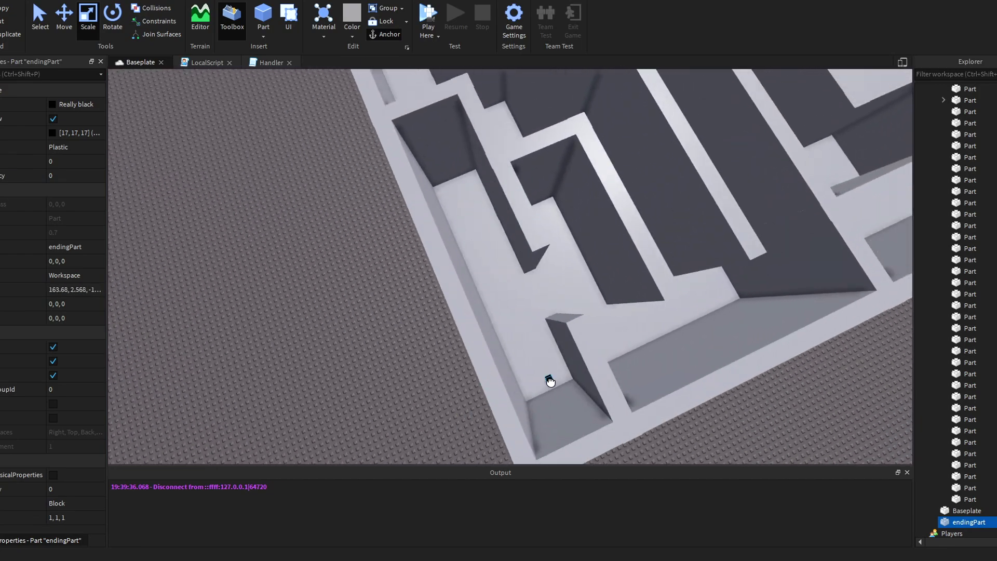
# Step: Run the simulation in Run mode, follow the dummy along the maze's outer corridor, and stop the run
pyautogui.click(372, 326)
pyautogui.moveTo(373, 326); pyautogui.dragTo(374, 324, button='right')
pyautogui.scroll(-8, 395, 299)
pyautogui.moveTo(680, 101); pyautogui.dragTo(680, 101, button='right')
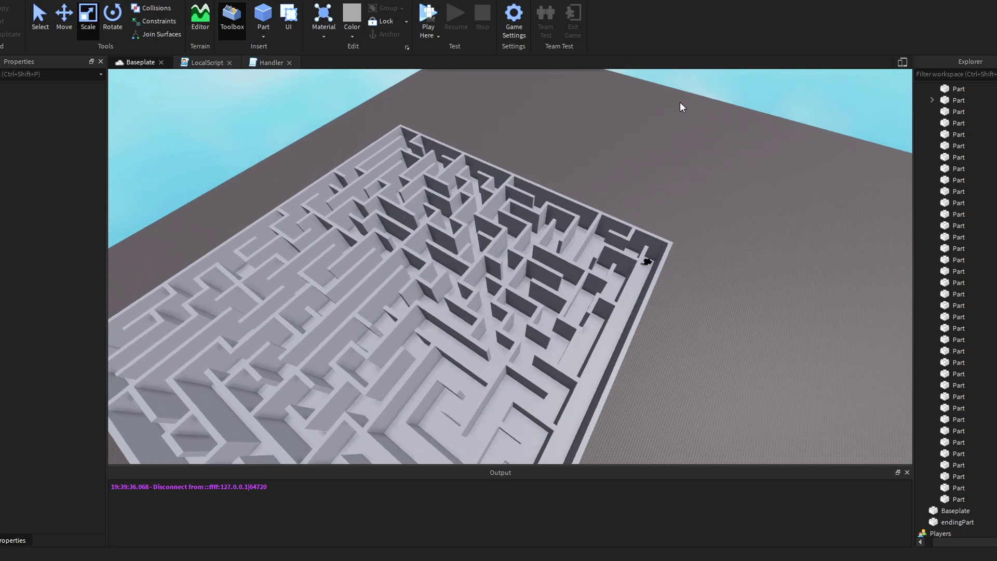
pyautogui.click(432, 34)
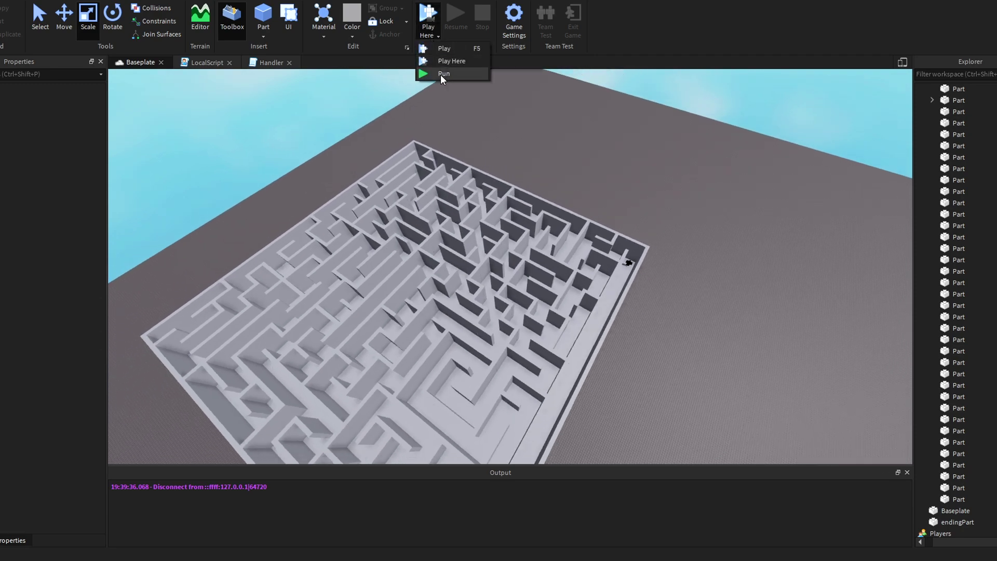
pyautogui.click(441, 74)
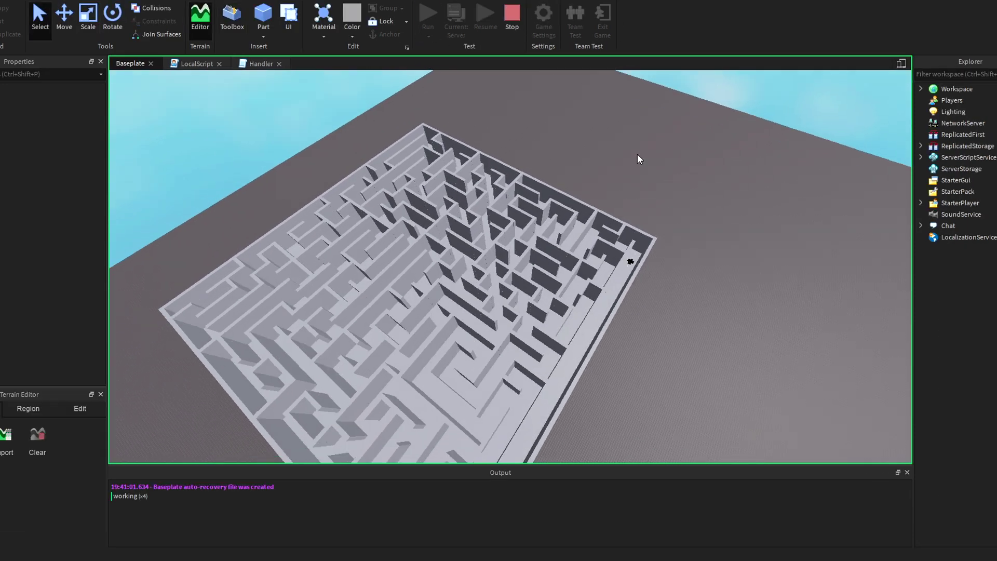
pyautogui.scroll(5, 637, 153)
pyautogui.scroll(5, 637, 153)
pyautogui.moveTo(637, 153); pyautogui.dragTo(637, 154, button='right')
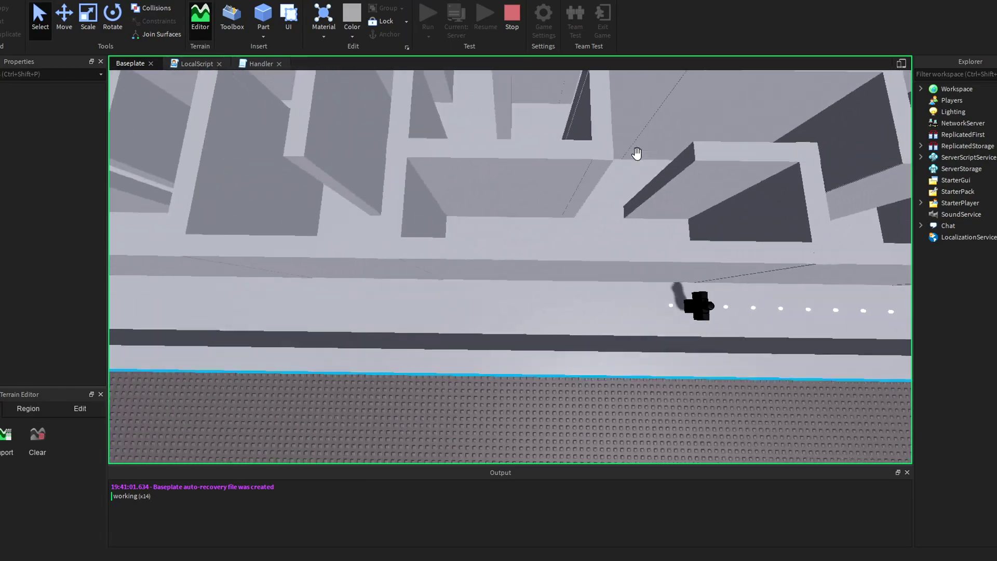
pyautogui.scroll(-10, 636, 154)
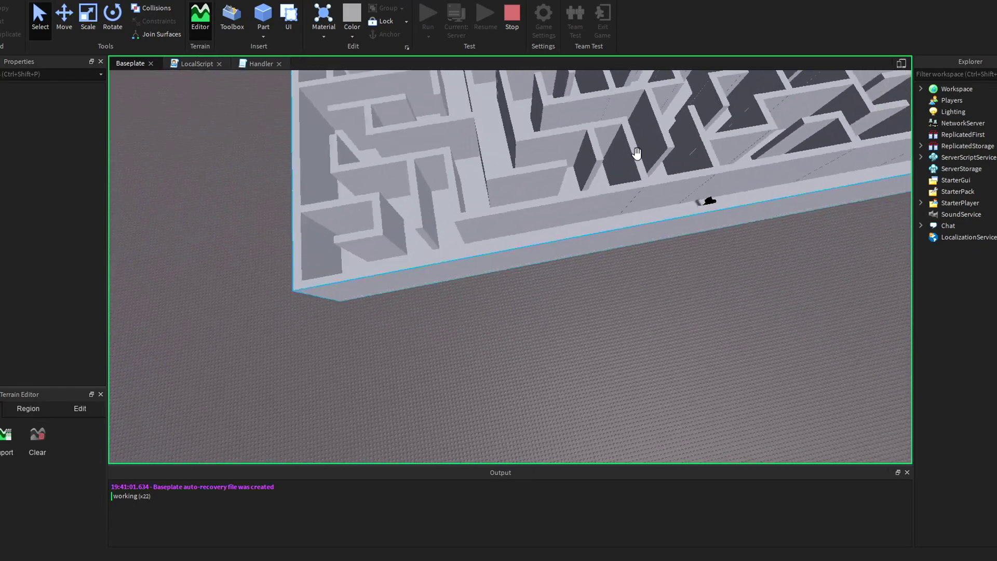
pyautogui.moveTo(637, 154); pyautogui.dragTo(637, 153, button='right')
pyautogui.moveTo(586, 286); pyautogui.dragTo(548, 318, button='right')
pyautogui.click(515, 18)
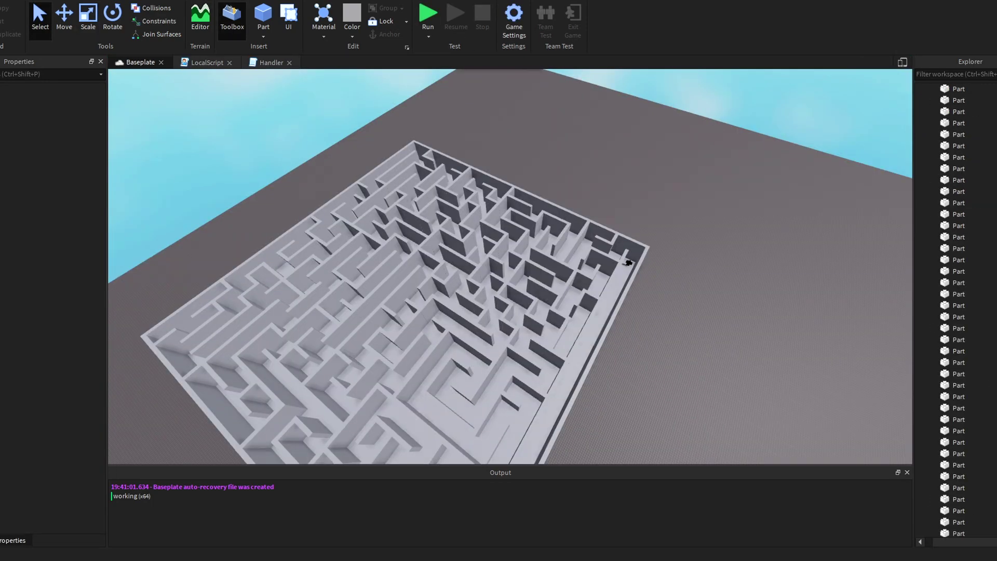
# Step: Set the WalkSpeed of the dummy's Humanoid to 150
pyautogui.click(918, 124)
pyautogui.click(920, 125)
pyautogui.click(930, 115)
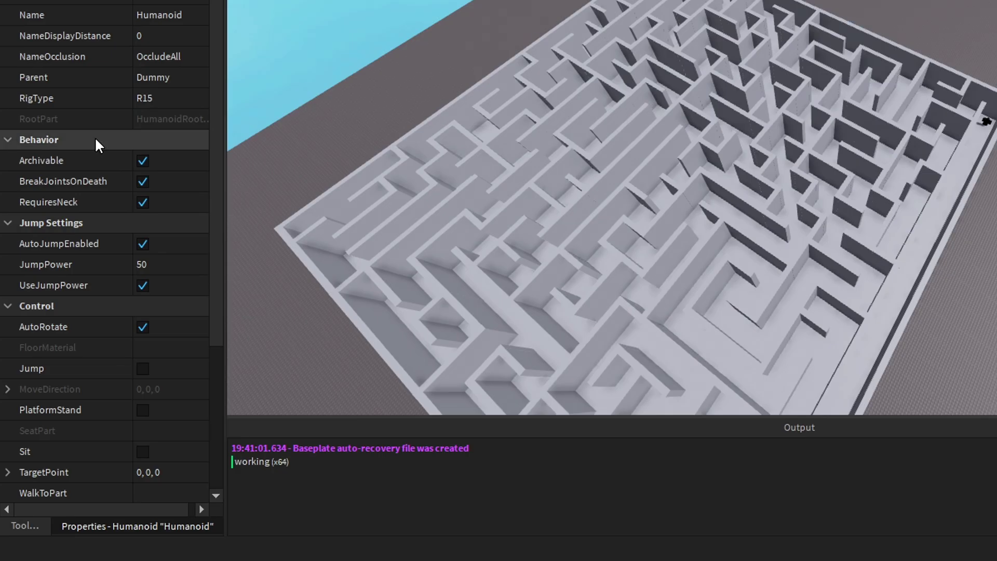
pyautogui.scroll(-3, 96, 141)
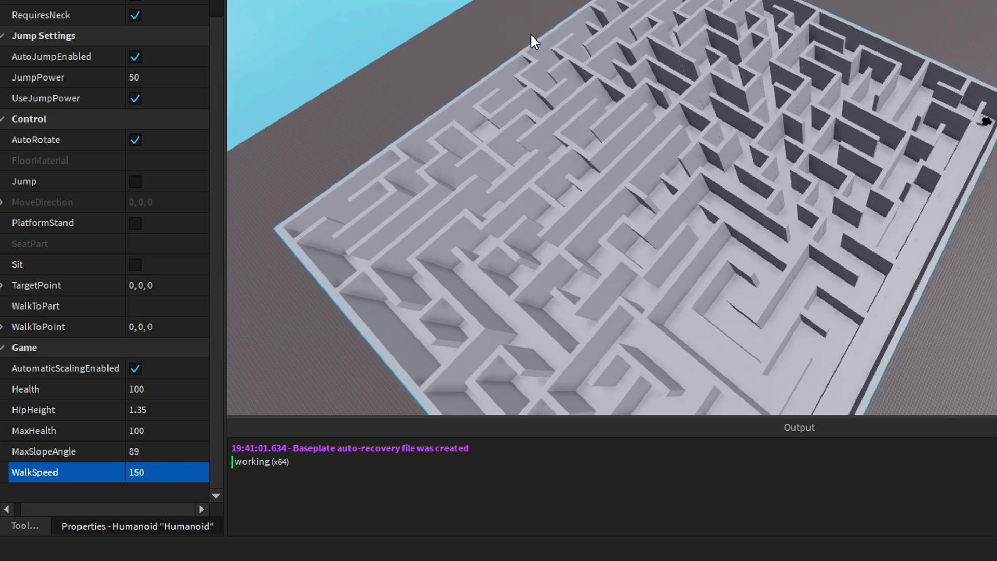
# Step: Run the simulation with the faster dummy and follow it through the maze to endingPart
pyautogui.click(438, 21)
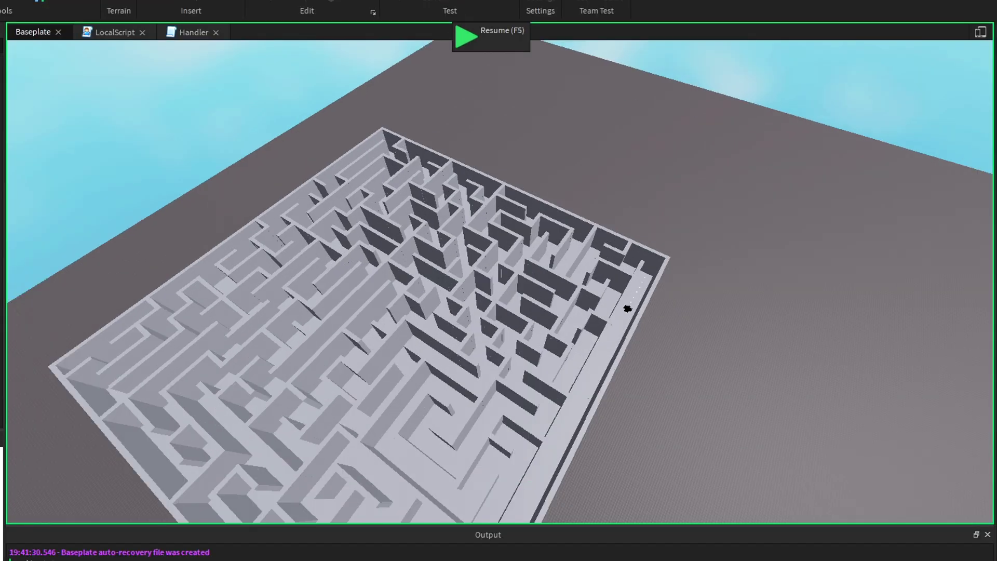
pyautogui.moveTo(592, 140); pyautogui.dragTo(526, 390, button='right')
pyautogui.press('w')
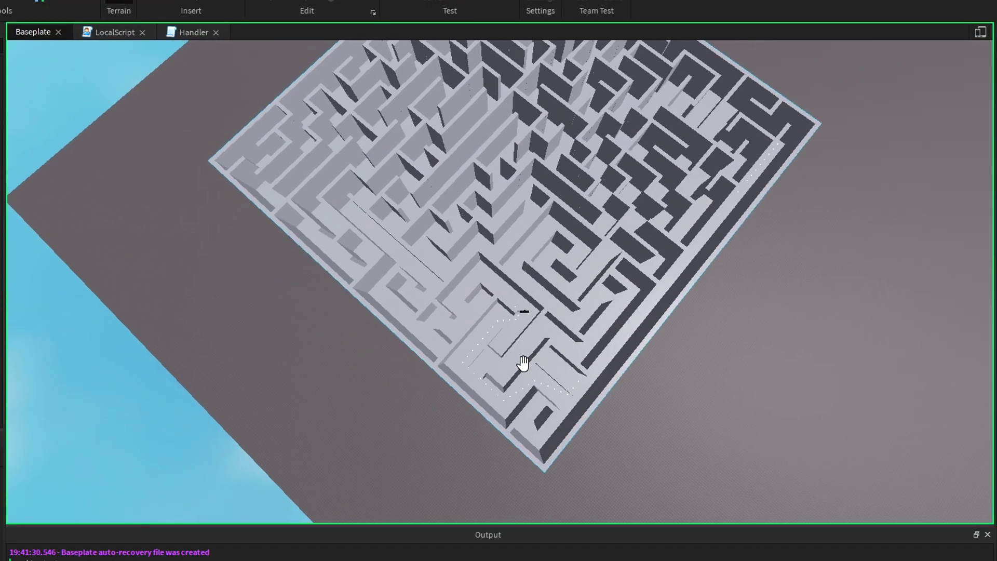
pyautogui.press('a')
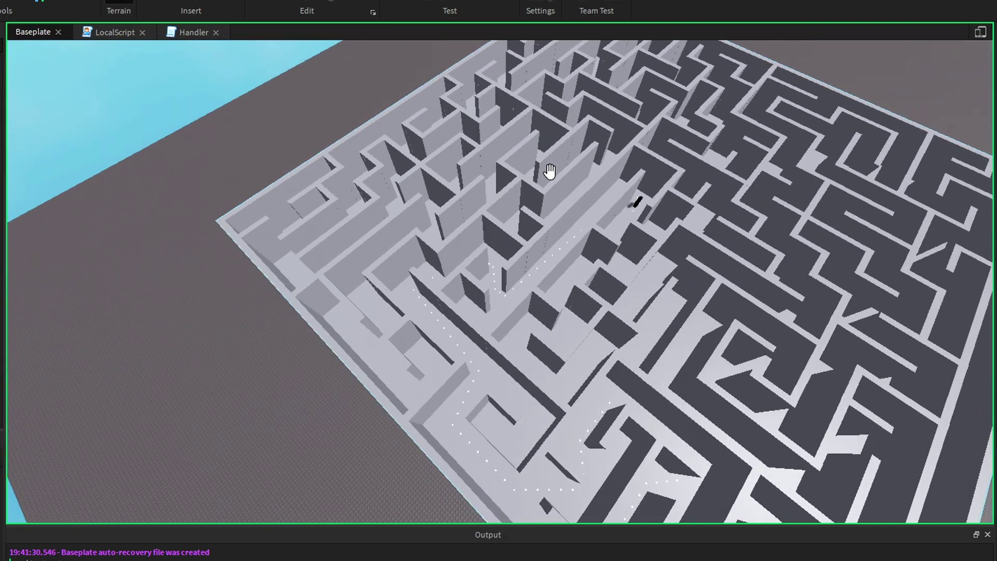
pyautogui.press('s')
pyautogui.moveTo(549, 172); pyautogui.dragTo(532, 380, button='right')
pyautogui.press('w')
pyautogui.scroll(10, 532, 381)
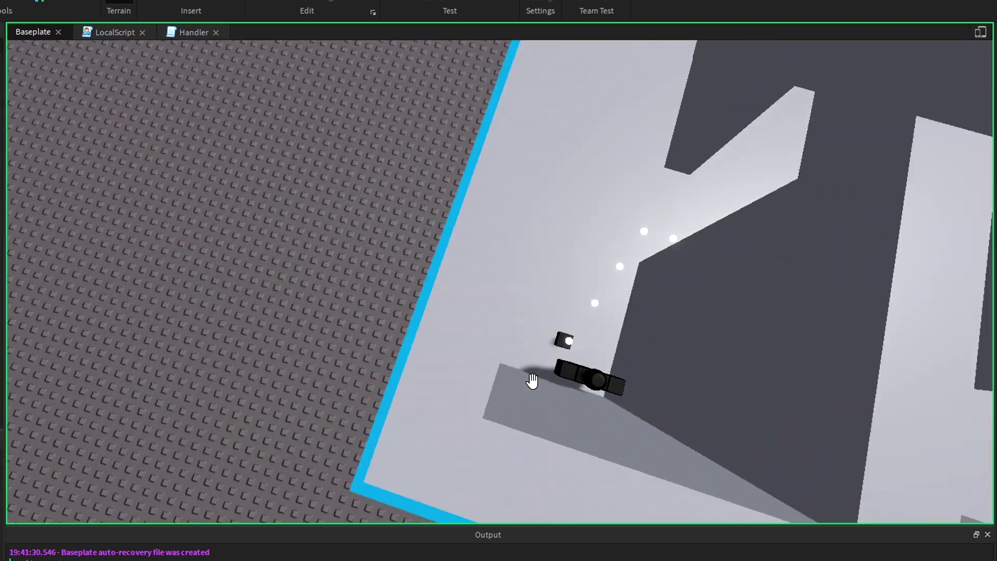
# Step: Examine the dotted waypoint trail across the maze and the dummy at its end, and stop the simulation
pyautogui.scroll(-12, 548, 313)
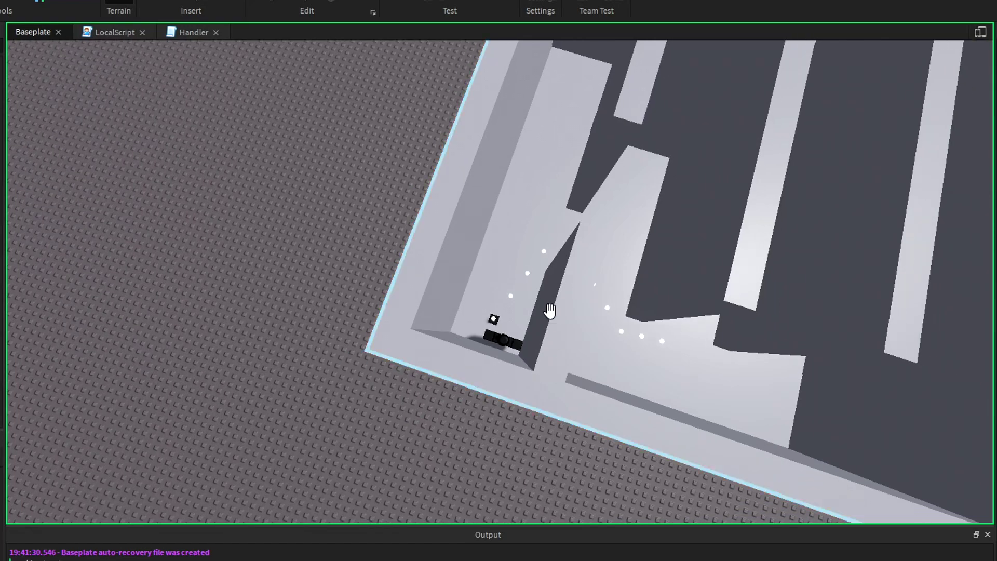
pyautogui.moveTo(549, 291); pyautogui.dragTo(548, 291, button='right')
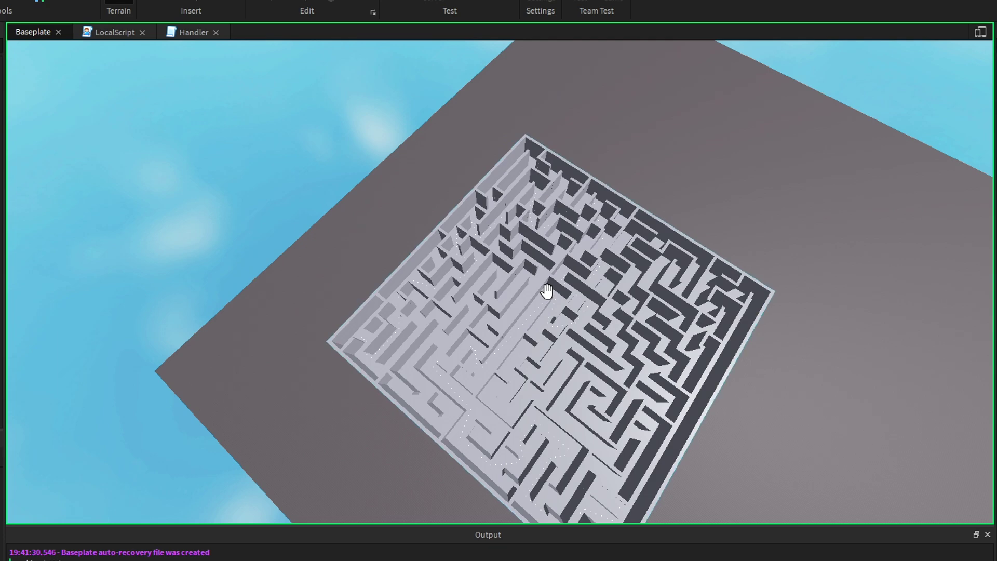
pyautogui.scroll(10, 541, 274)
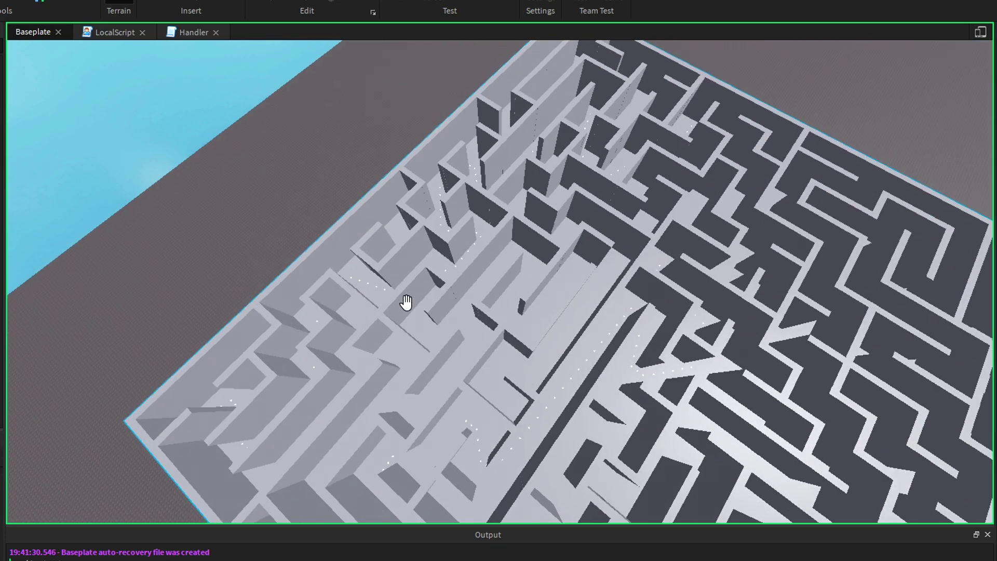
pyautogui.moveTo(394, 301); pyautogui.dragTo(393, 301, button='right')
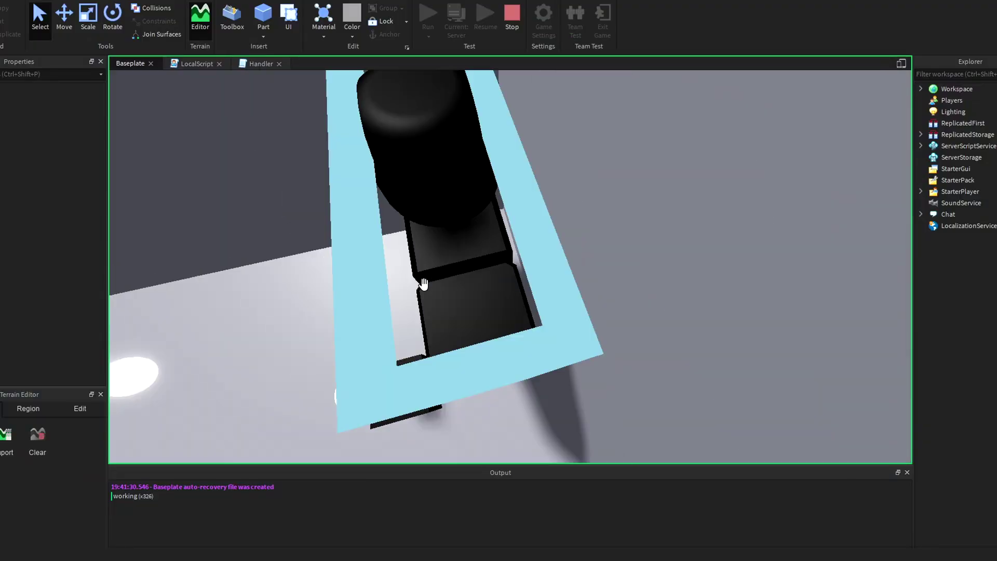
pyautogui.scroll(-10, 424, 283)
pyautogui.scroll(-3, 424, 284)
pyautogui.moveTo(425, 284); pyautogui.dragTo(421, 280, button='right')
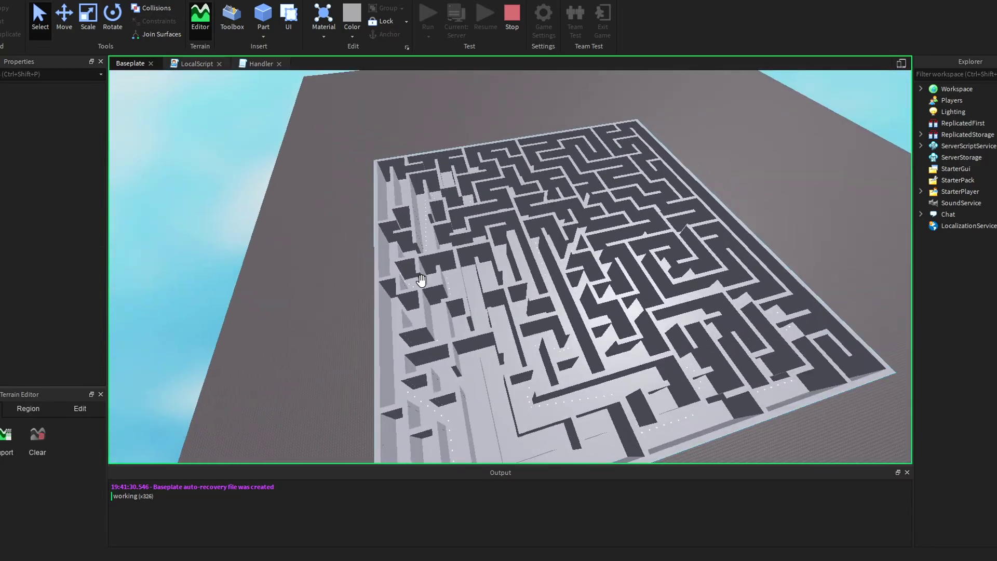
pyautogui.click(512, 15)
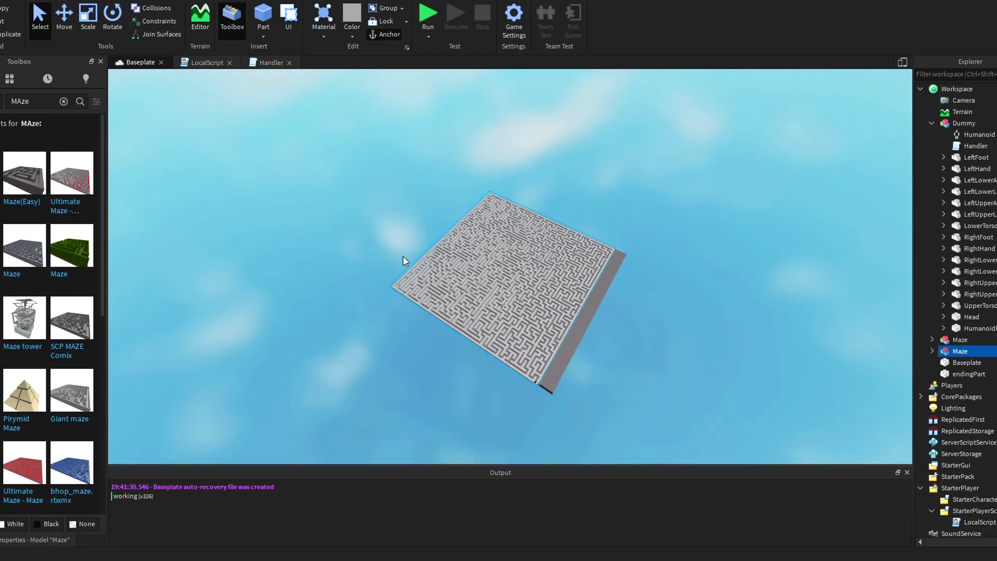
# Step: Delete the smaller maze standing beside the new large maze
pyautogui.moveTo(403, 260); pyautogui.dragTo(404, 257, button='right')
pyautogui.scroll(3, 437, 256)
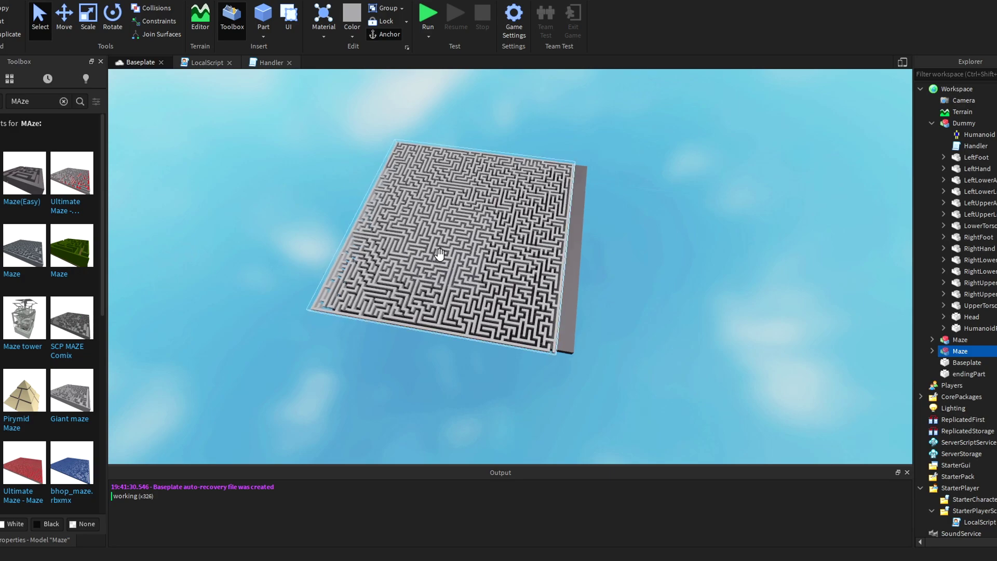
pyautogui.moveTo(532, 315); pyautogui.dragTo(659, 352)
pyautogui.scroll(-10, 659, 352)
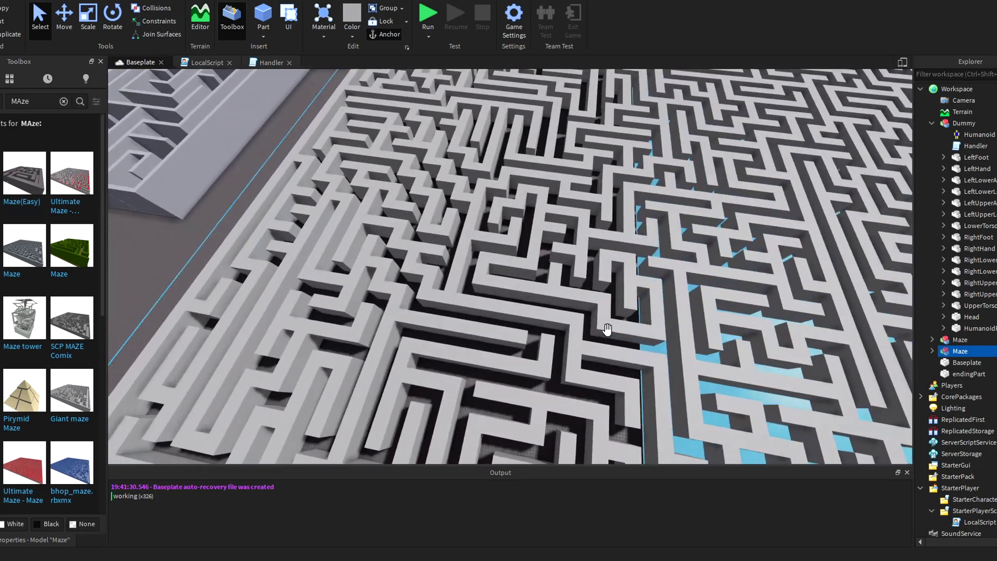
pyautogui.scroll(10, 608, 329)
pyautogui.click(450, 201)
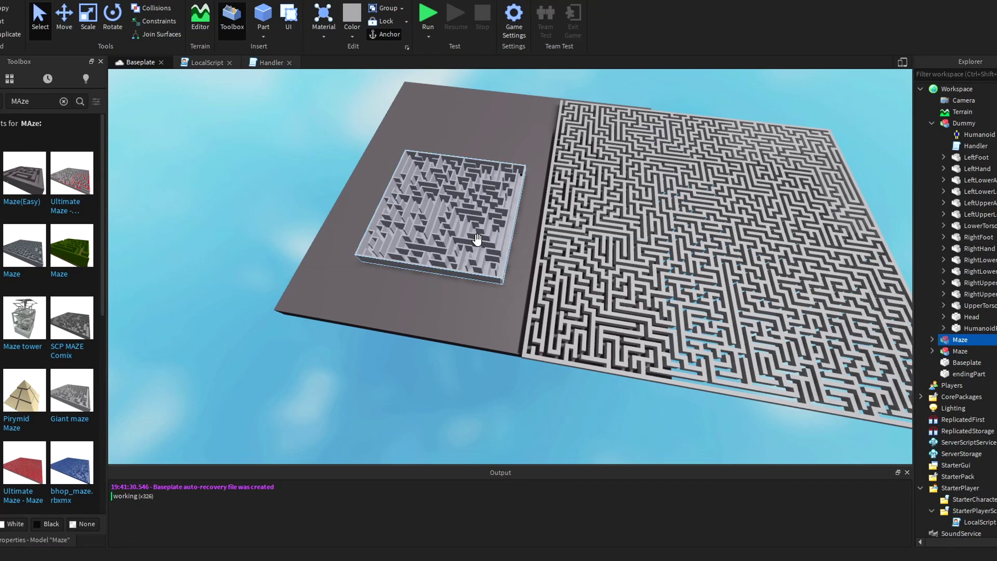
pyautogui.press('Delete')
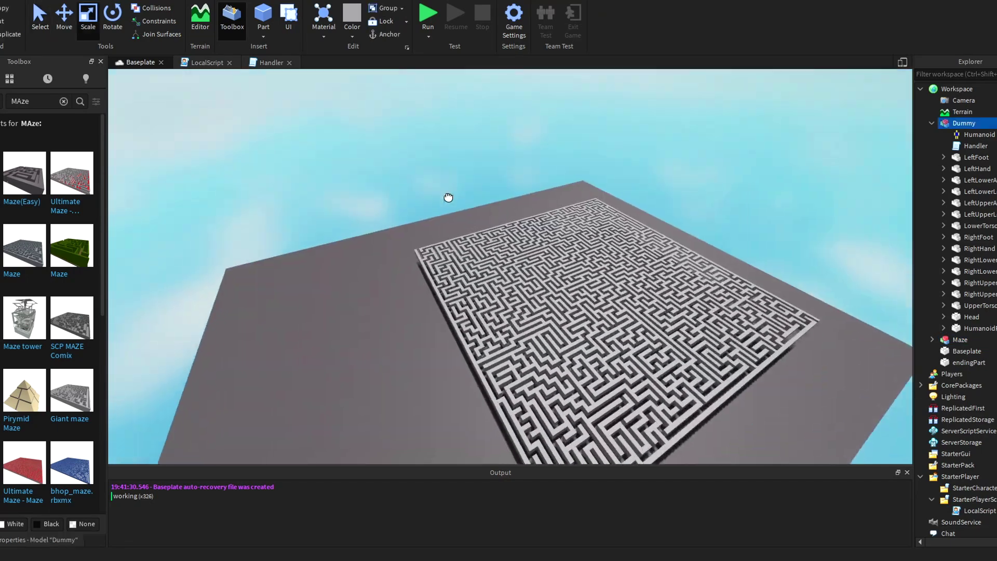
# Step: Place the Dummy at the entrance opening in the corner of the large maze
pyautogui.moveTo(447, 198); pyautogui.dragTo(449, 197, button='right')
pyautogui.press('w')
pyautogui.moveTo(553, 261); pyautogui.dragTo(509, 241, button='right')
pyautogui.scroll(-5, 509, 241)
pyautogui.moveTo(510, 241); pyautogui.dragTo(505, 240)
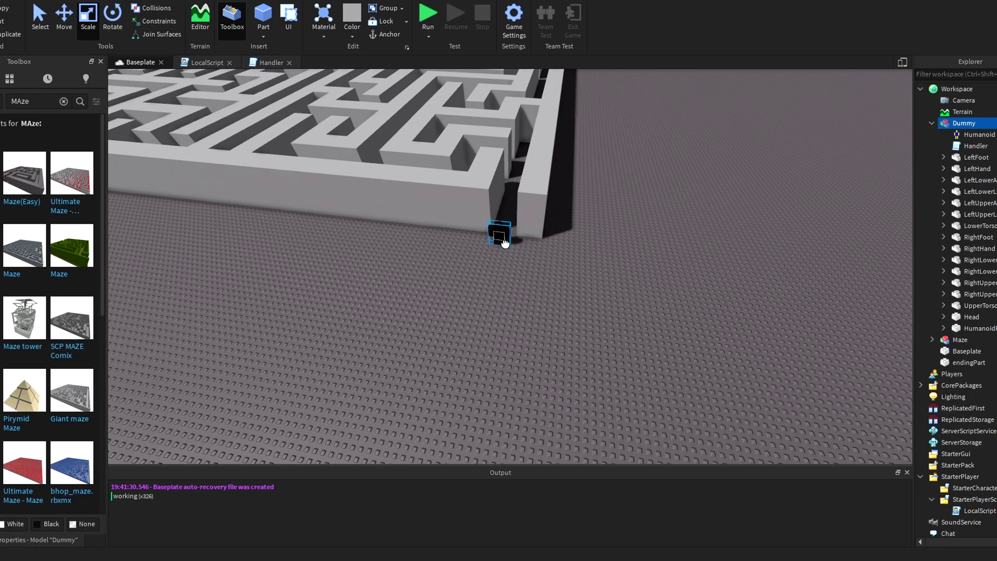
pyautogui.moveTo(557, 224); pyautogui.dragTo(556, 224, button='right')
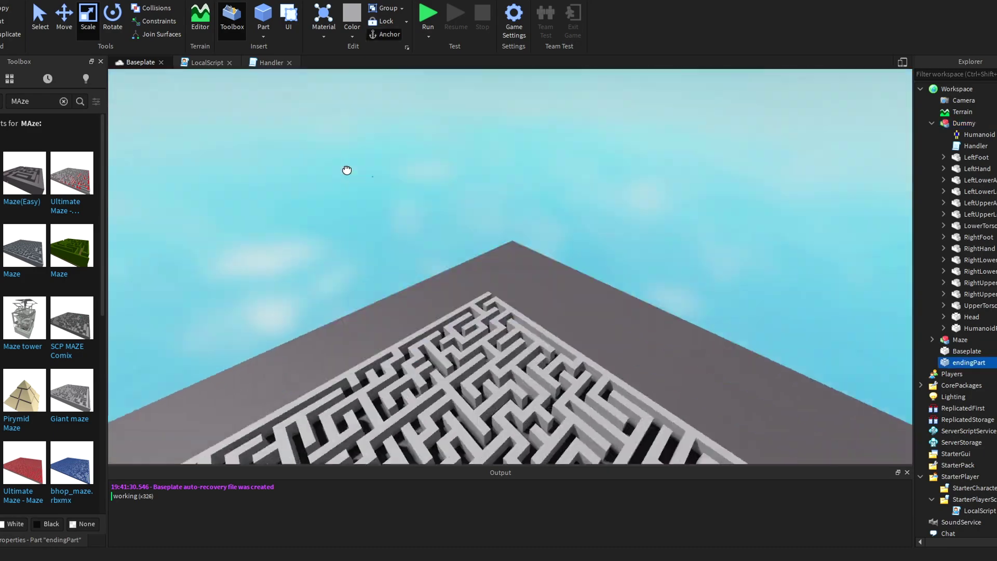
# Step: Move endingPart to the large maze's far corner
pyautogui.moveTo(344, 169); pyautogui.dragTo(345, 169, button='right')
pyautogui.press('w')
pyautogui.moveTo(345, 170); pyautogui.dragTo(446, 304)
pyautogui.scroll(4, 445, 303)
pyautogui.scroll(-8, 524, 287)
pyautogui.moveTo(563, 284); pyautogui.dragTo(563, 284, button='right')
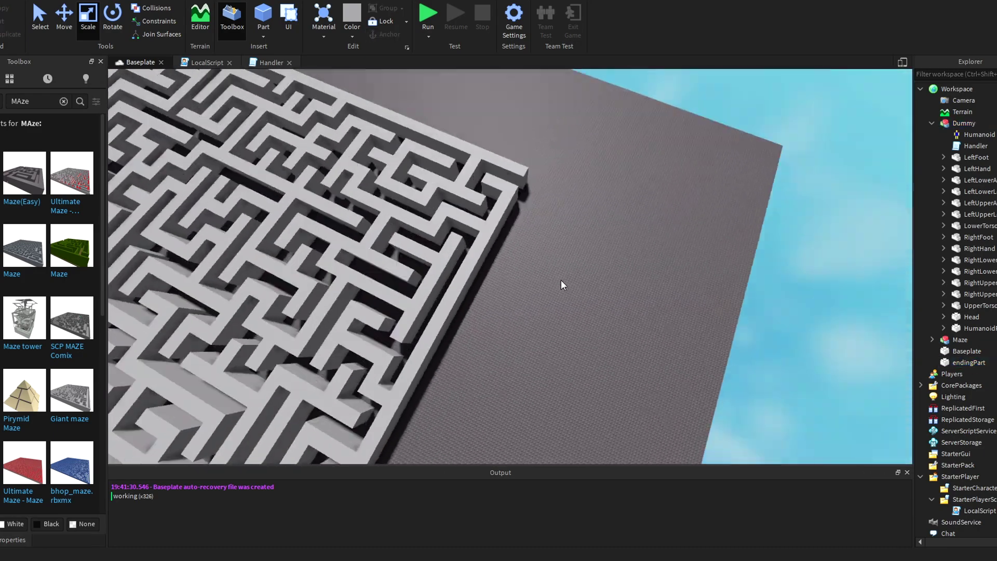
pyautogui.press('a')
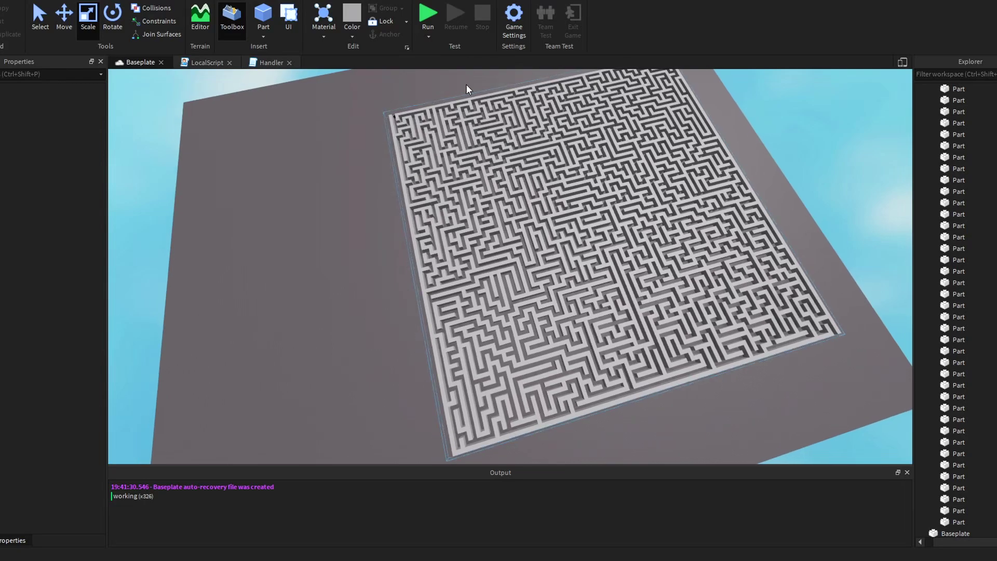
# Step: Run the simulation, follow the dummy along the large maze's outer wall, and stop the run
pyautogui.click(418, 14)
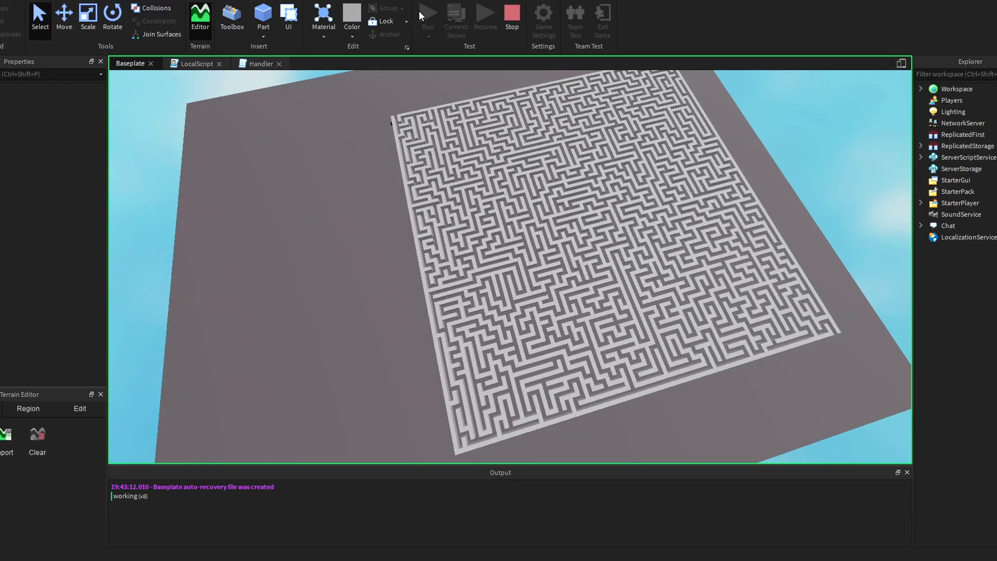
pyautogui.scroll(6, 428, 249)
pyautogui.moveTo(428, 248); pyautogui.dragTo(428, 248, button='right')
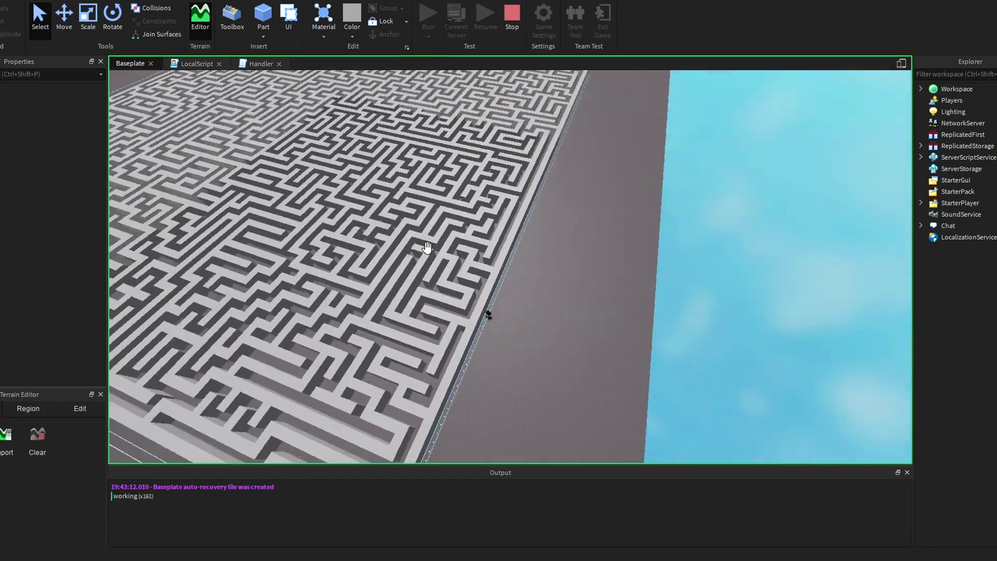
pyautogui.moveTo(614, 178); pyautogui.dragTo(614, 178, button='right')
pyautogui.press('w')
pyautogui.press('w')
pyautogui.click(512, 16)
# Step: Close the maze entrance behind the dummy with a wall-high part scaled to about 5.08 x 10.09 x 0.75
pyautogui.moveTo(628, 229); pyautogui.dragTo(580, 238, button='right')
pyautogui.scroll(5, 611, 220)
pyautogui.scroll(-5, 593, 229)
pyautogui.press('w')
pyautogui.scroll(5, 580, 236)
pyautogui.scroll(-4, 610, 223)
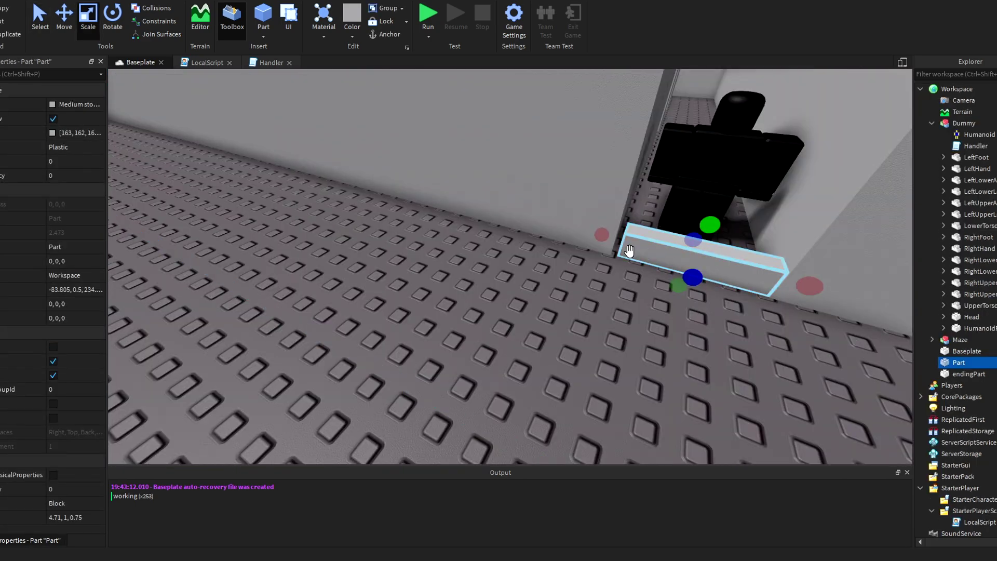
pyautogui.scroll(-2, 687, 234)
pyautogui.moveTo(643, 232); pyautogui.dragTo(638, 113)
pyautogui.scroll(-3, 637, 113)
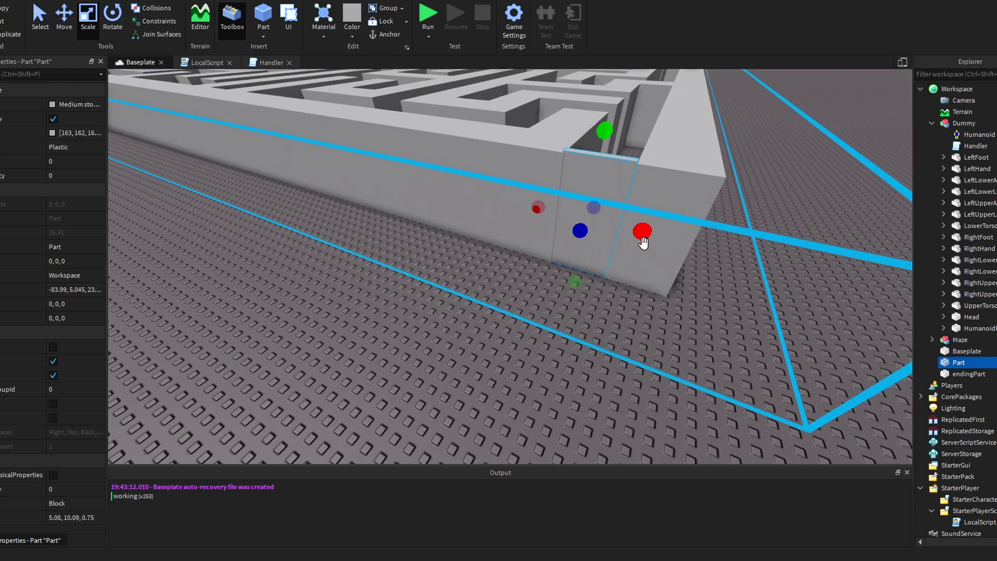
# Step: Run the simulation with the entrance closed, watch the dummy in its corridor, and stop the run
pyautogui.press('F8')
pyautogui.scroll(5, 529, 167)
pyautogui.scroll(5, 530, 169)
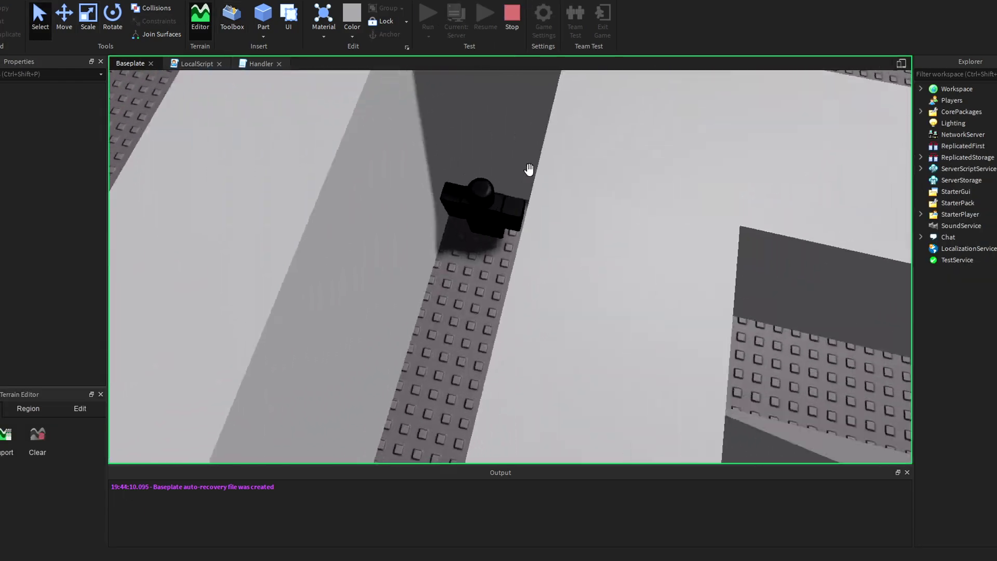
pyautogui.scroll(-10, 530, 169)
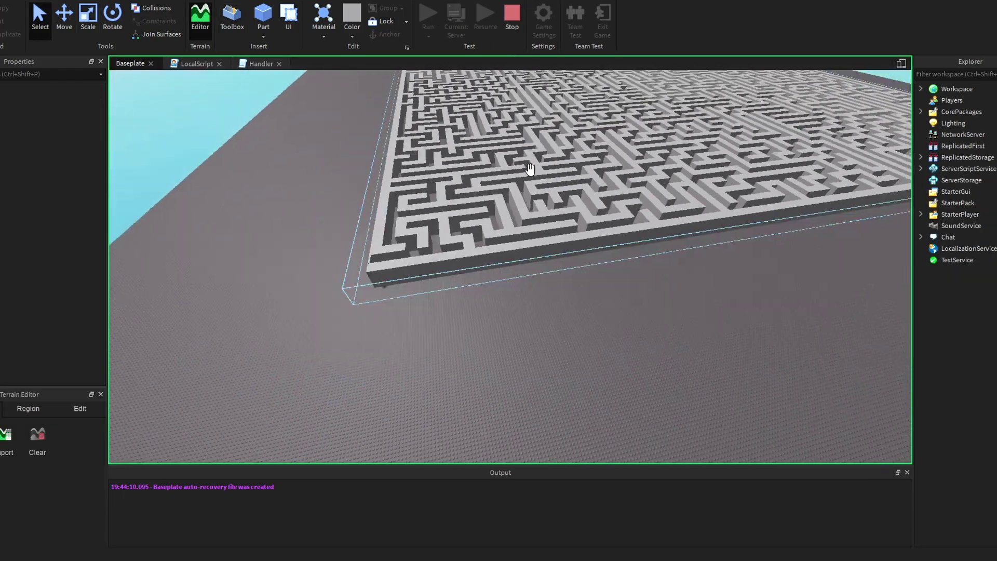
pyautogui.scroll(-3, 529, 169)
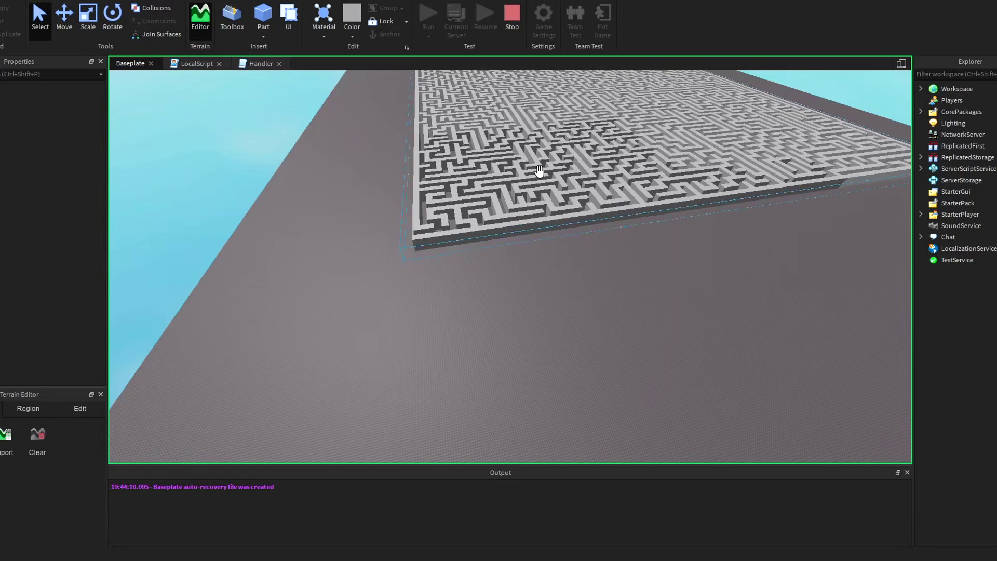
pyautogui.click(513, 20)
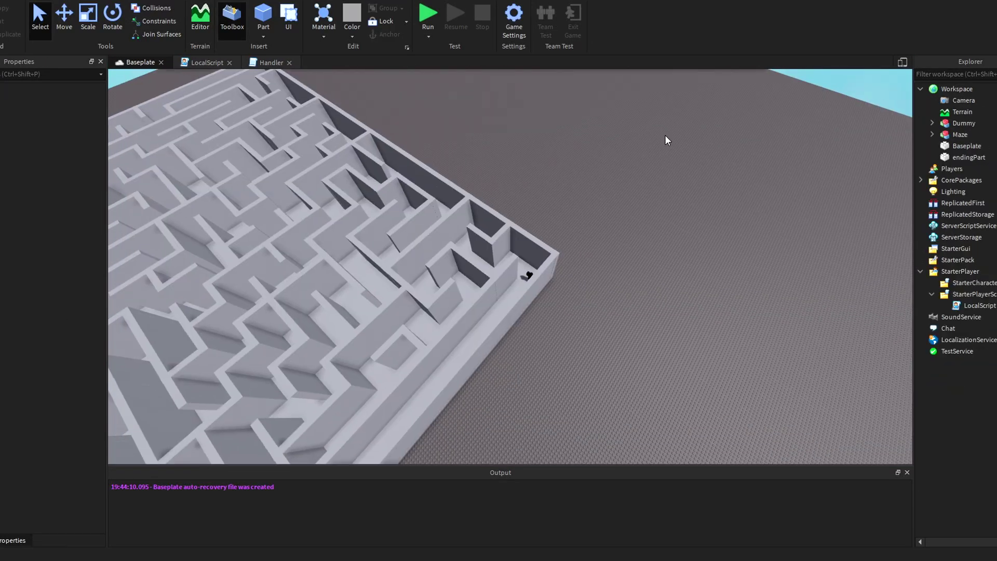
# Step: Examine the replacement maze with taller, thinner walls and the baseplate around it
pyautogui.scroll(-3, 715, 167)
pyautogui.moveTo(710, 200); pyautogui.dragTo(709, 201, button='right')
pyautogui.scroll(2, 894, 172)
pyautogui.moveTo(842, 145); pyautogui.dragTo(842, 144, button='right')
pyautogui.moveTo(699, 251); pyautogui.dragTo(693, 231, button='right')
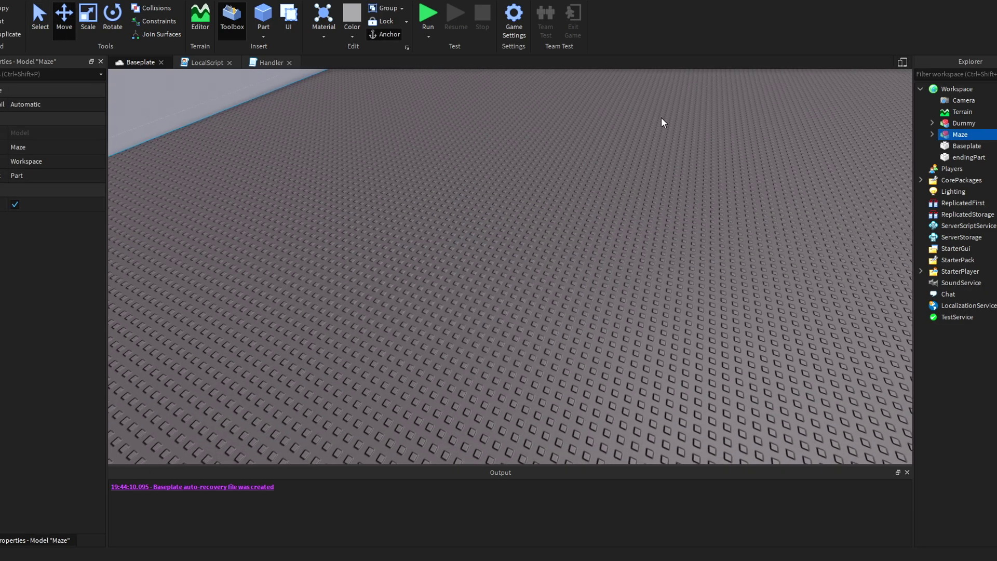
pyautogui.click(661, 117)
pyautogui.moveTo(680, 92); pyautogui.dragTo(680, 91, button='right')
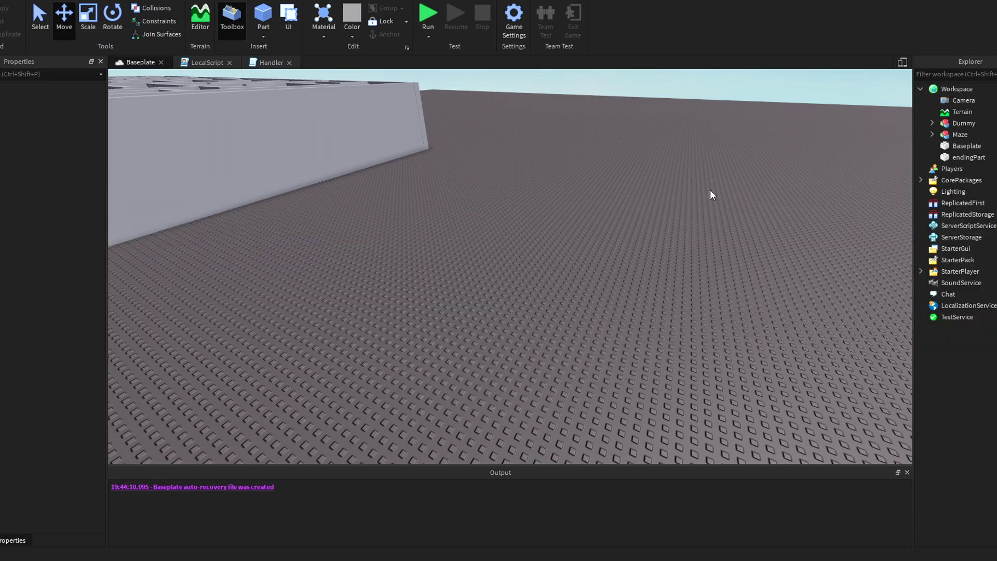
pyautogui.moveTo(701, 208); pyautogui.dragTo(701, 207, button='right')
pyautogui.press('s')
pyautogui.press('w')
pyautogui.press('s')
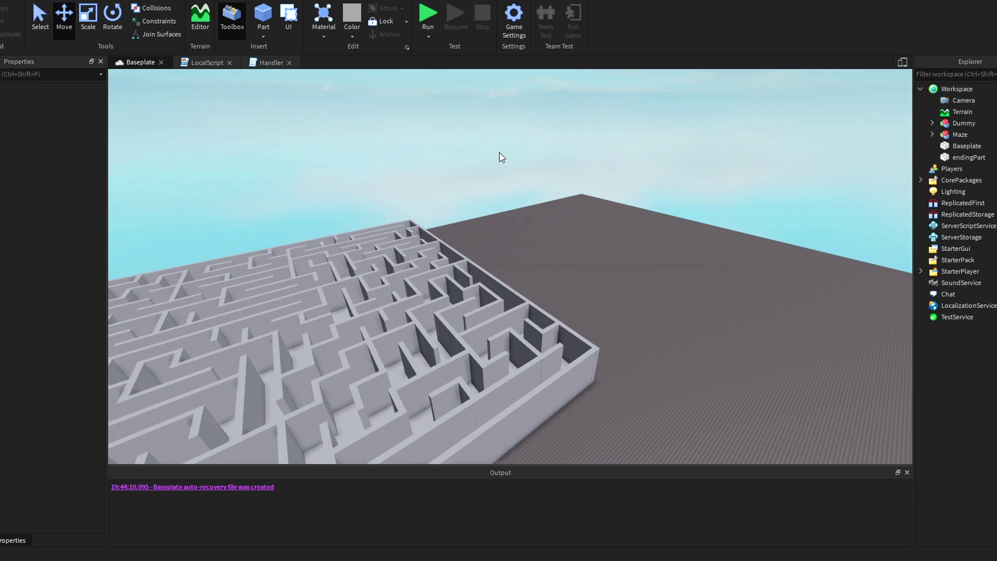
pyautogui.moveTo(553, 198); pyautogui.dragTo(553, 198, button='right')
pyautogui.press('w')
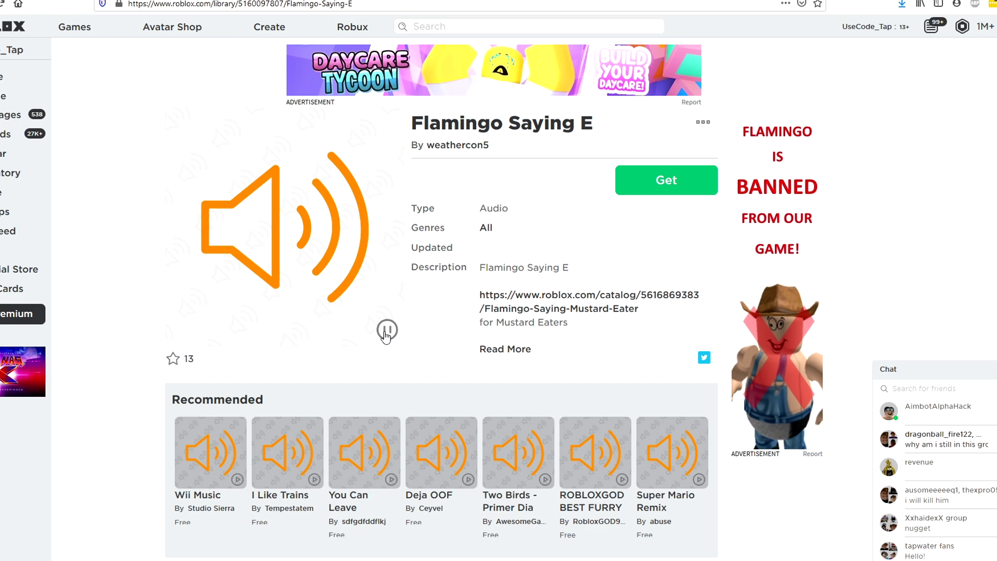
# Step: Switch to the browser and look through the comments on the Roblox audio page "Flamingo Saying E"
pyautogui.scroll(-10, 481, 162)
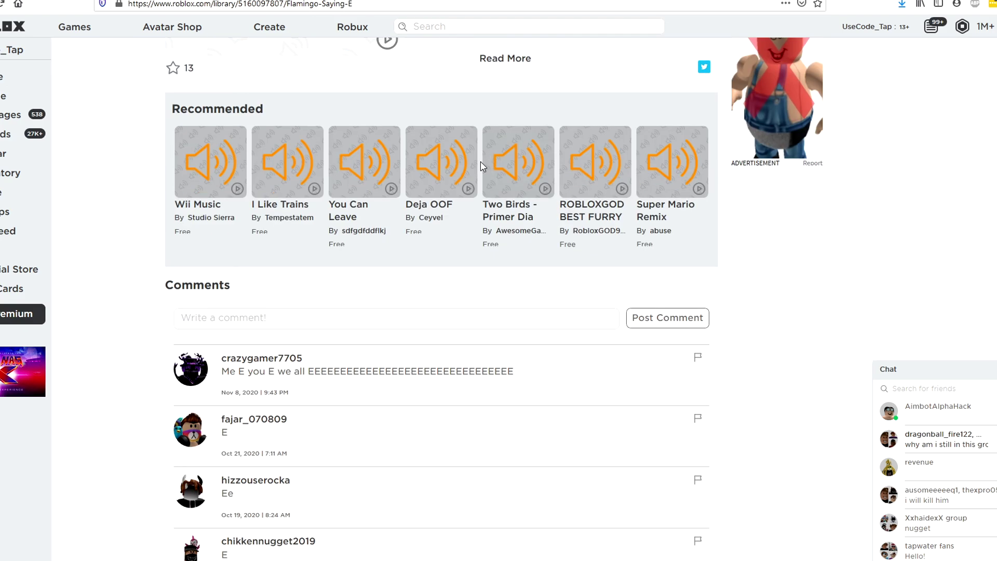
pyautogui.scroll(9, 474, 166)
pyautogui.scroll(1, 460, 194)
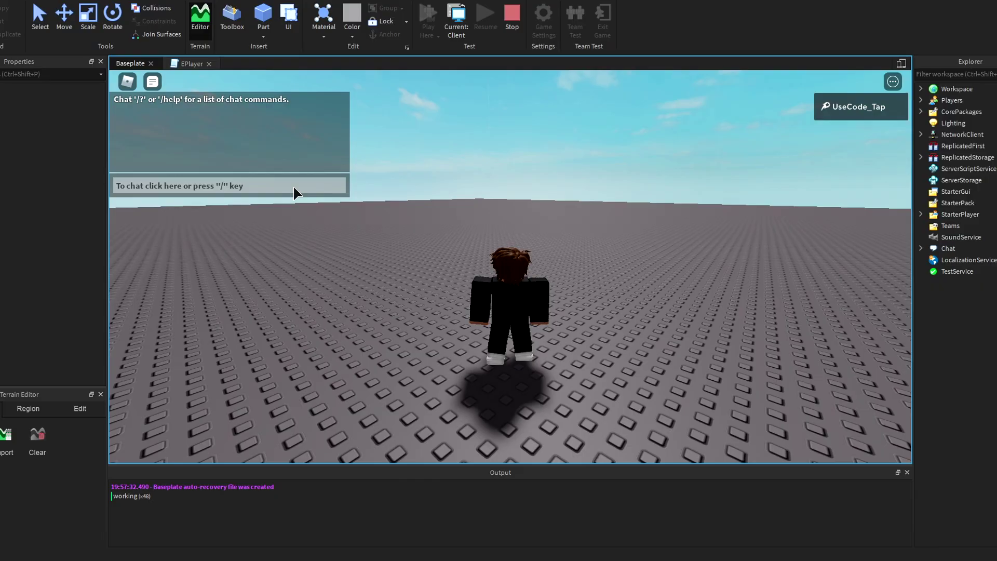
# Step: Turn the character to face the camera in the Studio play test and send the chat message "hello everyone how are you doing today"
pyautogui.press('w')
pyautogui.press('d')
pyautogui.press('s')
pyautogui.click(294, 187)
pyautogui.write('hello everyone ')
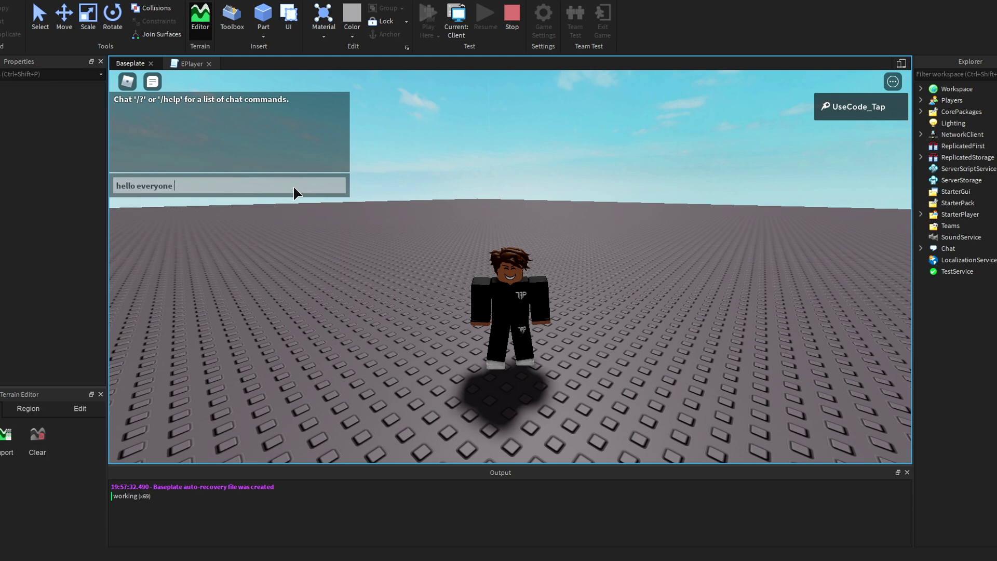
pyautogui.write('how are you doing today')
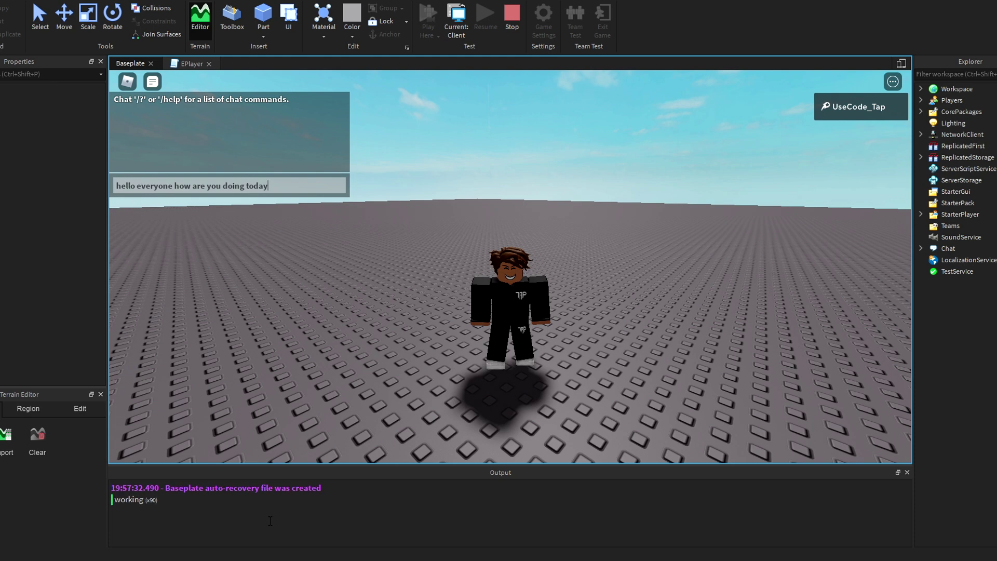
pyautogui.press('Return')
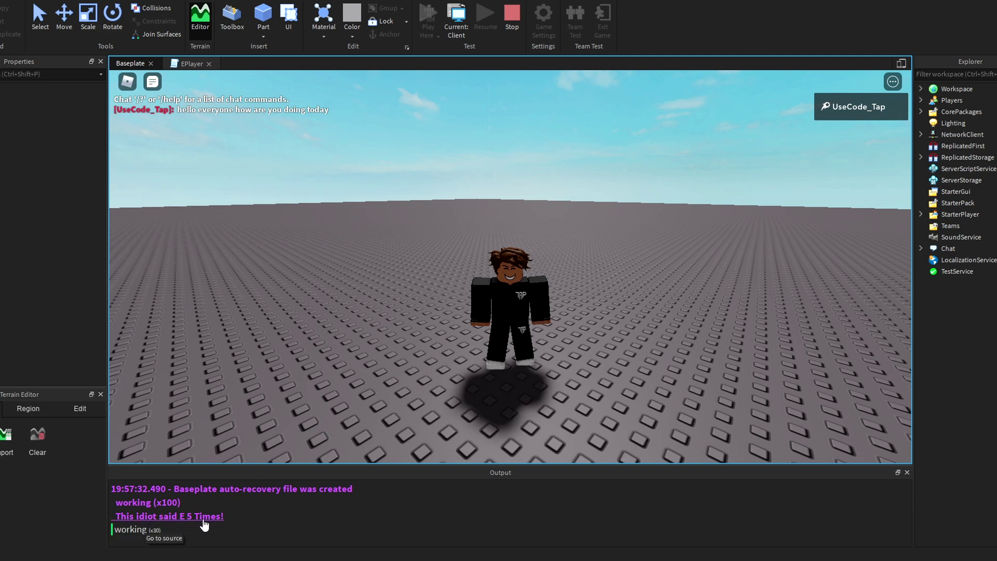
# Step: Walk the character around the baseplate while the chat-triggered sound script runs, and stop the play test
pyautogui.moveTo(295, 112)
pyautogui.press('w')
pyautogui.moveTo(599, 291); pyautogui.dragTo(600, 291, button='right')
pyautogui.press('s')
pyautogui.press('a')
pyautogui.press('s')
pyautogui.press('s')
pyautogui.press('w')
pyautogui.press('s')
pyautogui.press('a')
pyautogui.press('s')
pyautogui.click(514, 17)
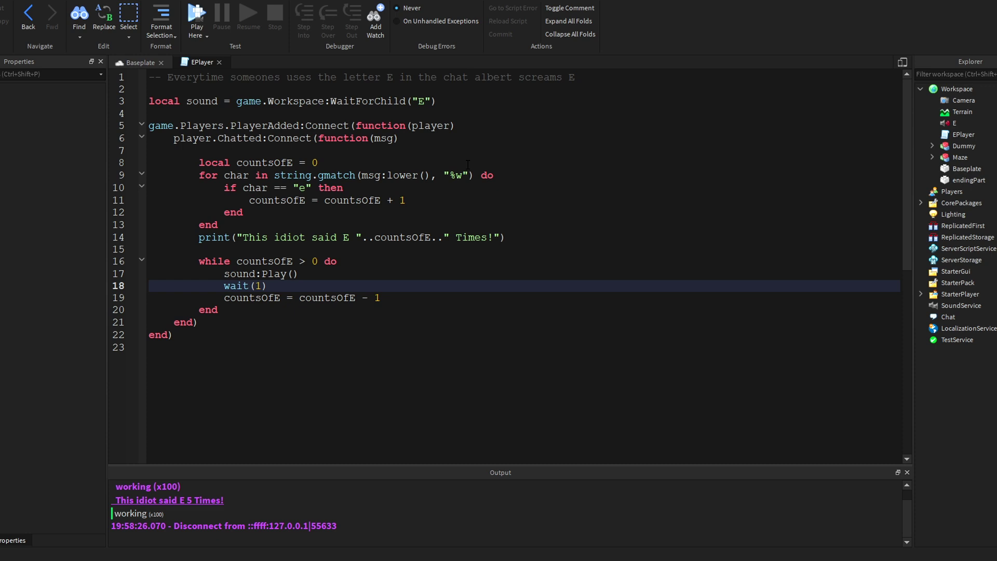
# Step: Examine the Chatted event and the uses of the countsOfE variable in the EPlayer script
pyautogui.click(224, 138)
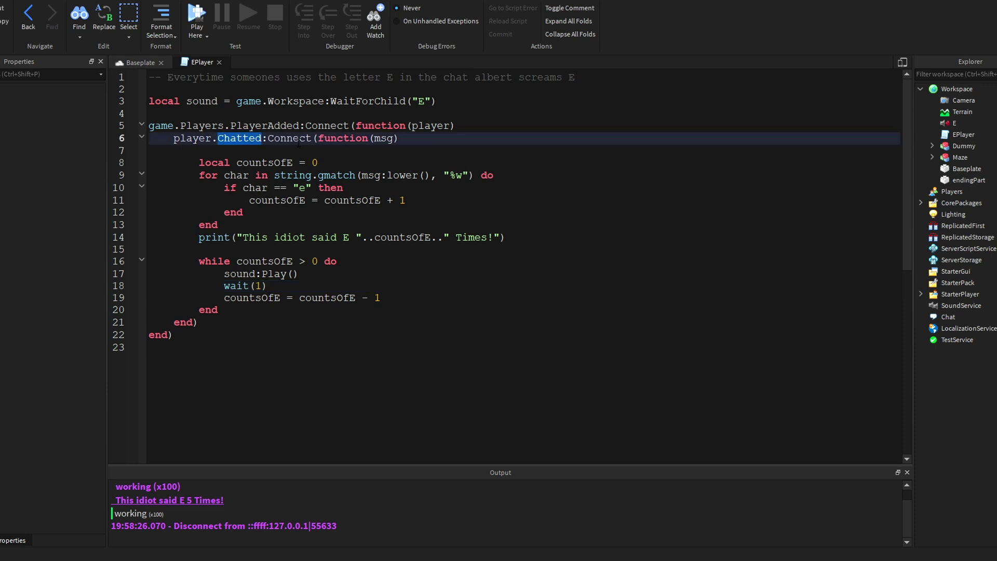
pyautogui.click(250, 163)
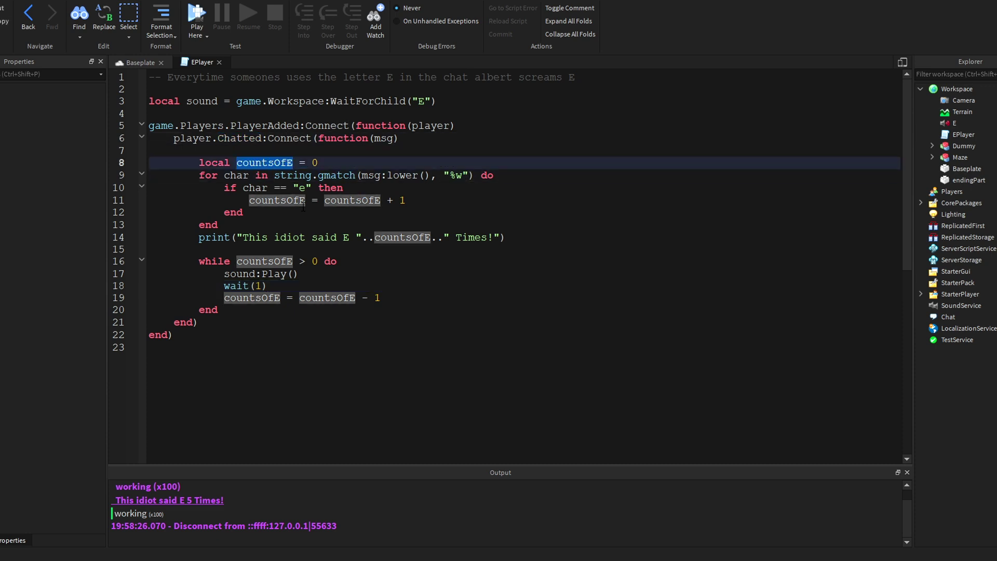